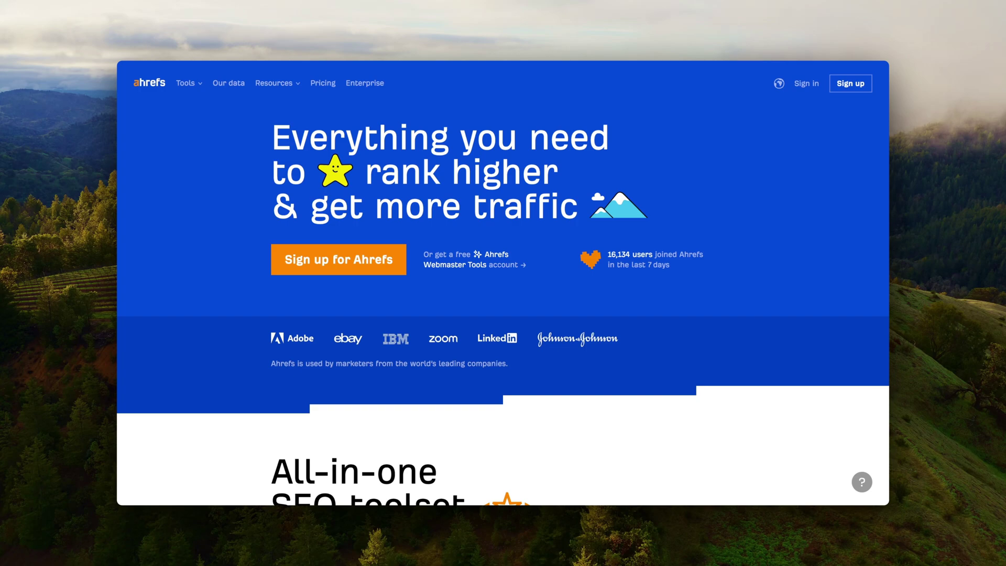
pyautogui.scroll(-3, 503, 283)
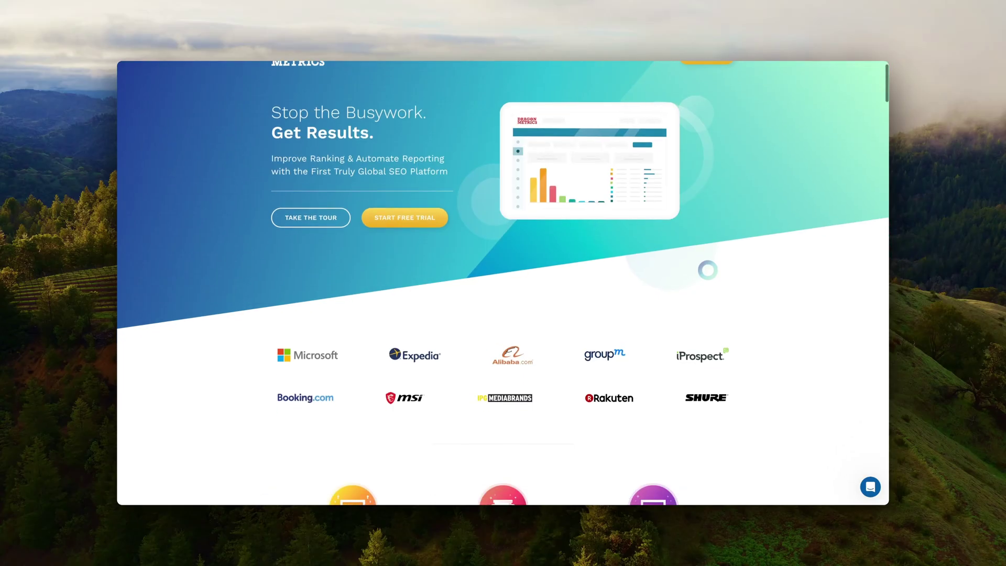
# Scroll the Dragon Metrics homepage past features and testimonials to the Rank Tracking section
pyautogui.scroll(-5, 503, 283)
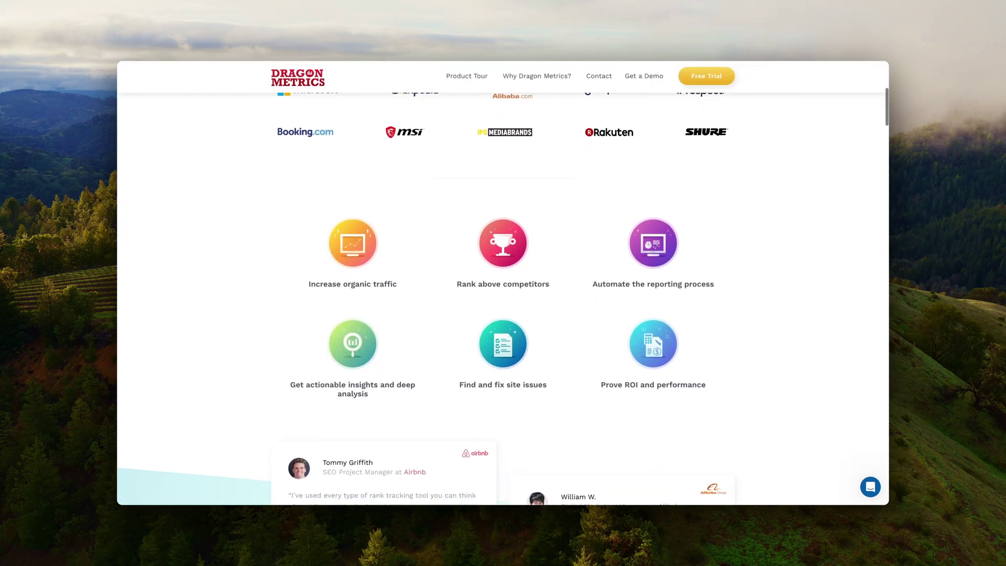
pyautogui.scroll(-6, 503, 283)
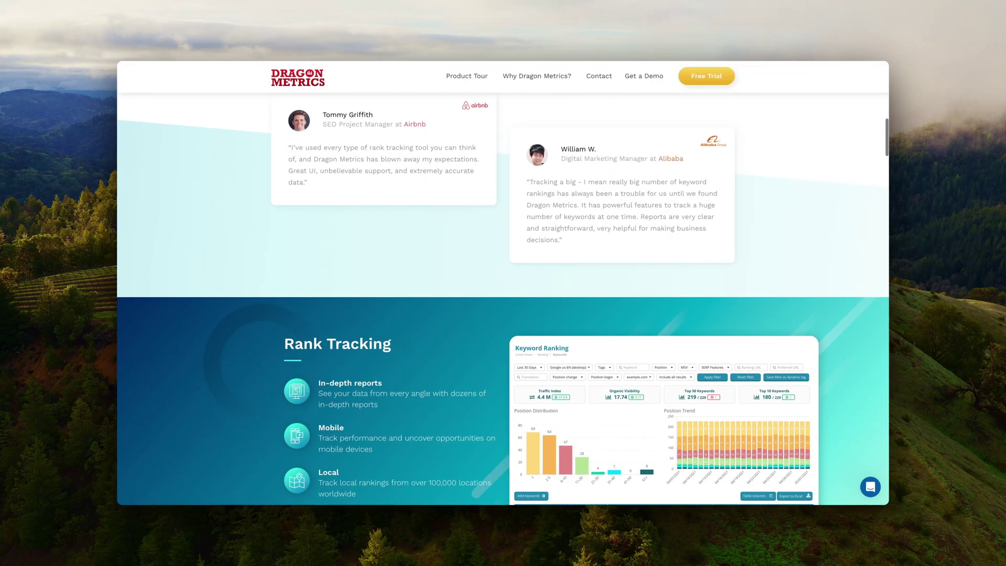
pyautogui.scroll(-4, 503, 283)
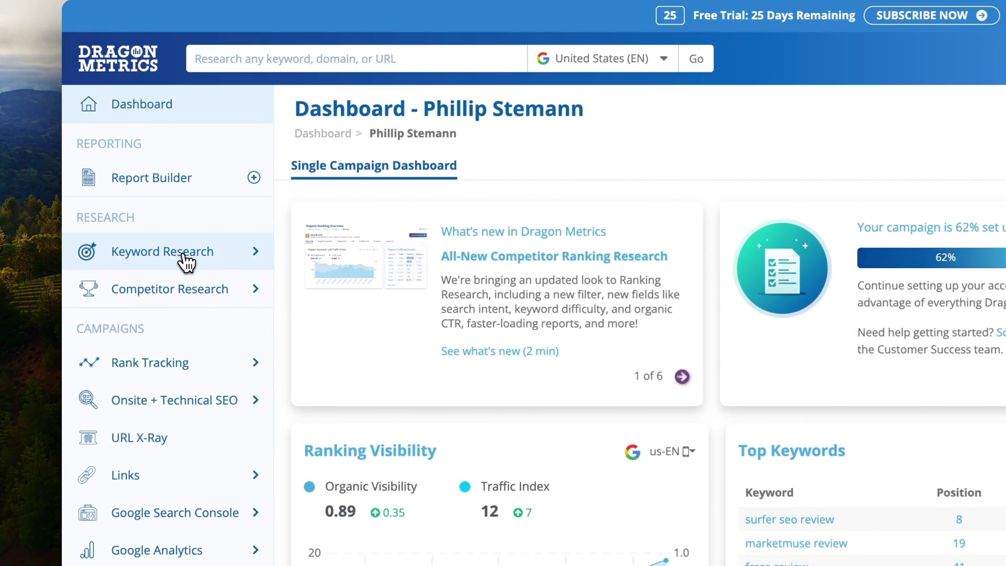
# Expand Keyword Research in the sidebar to show Keyword Gap, Keyword Lists and related tools
pyautogui.click(177, 190)
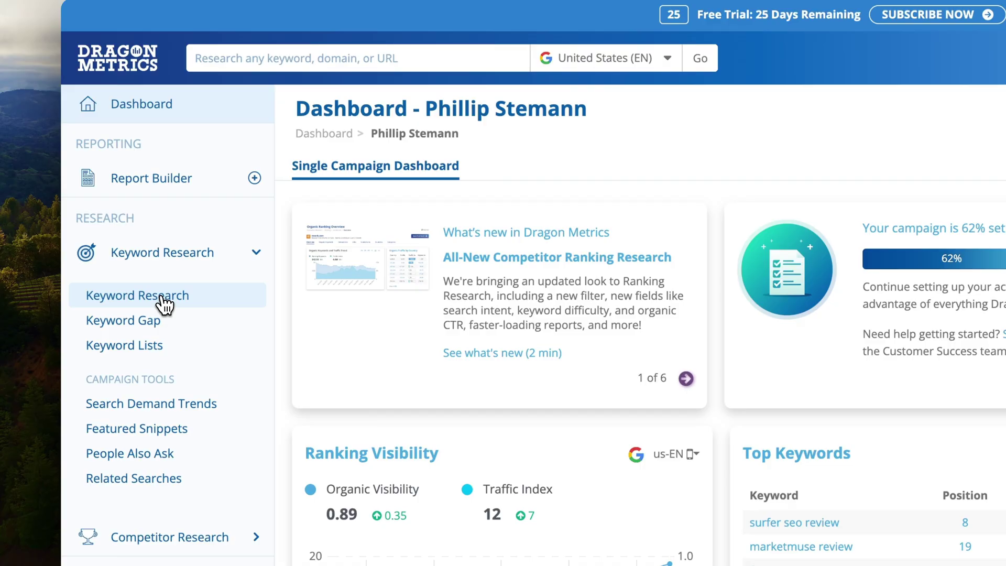
# Run Keyword Research for 'best seo' and look through the overview
pyautogui.click(164, 298)
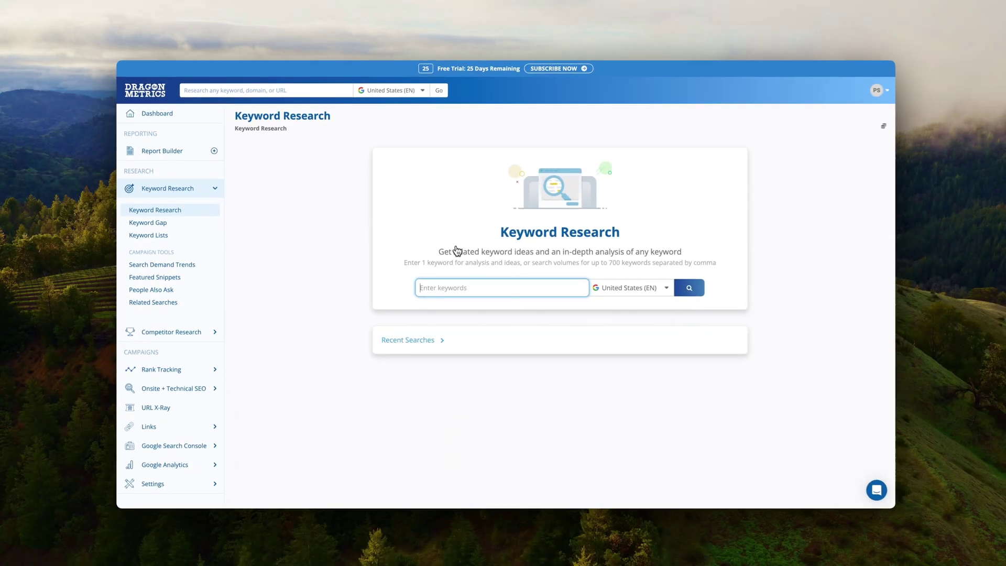
pyautogui.write('best seo')
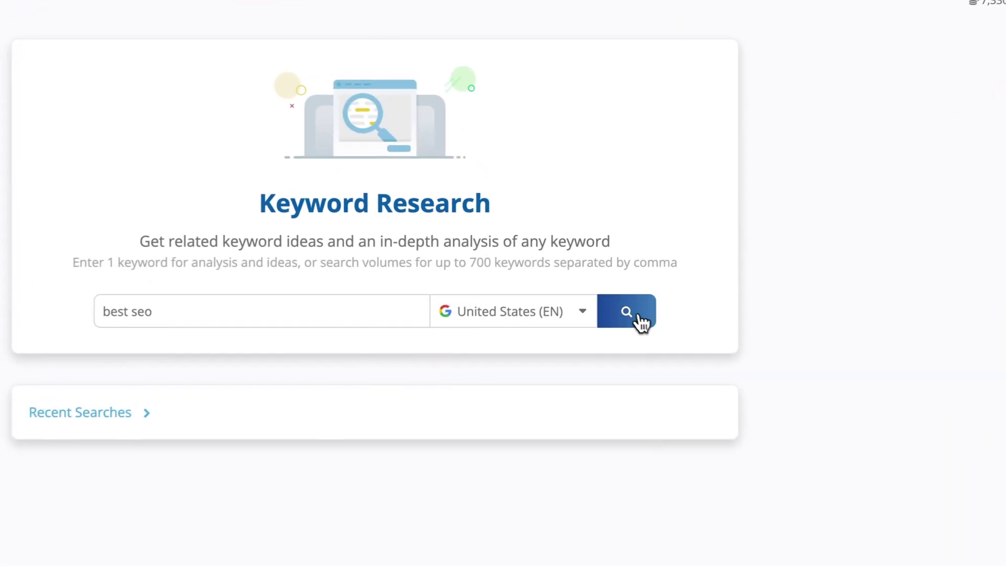
pyautogui.click(682, 288)
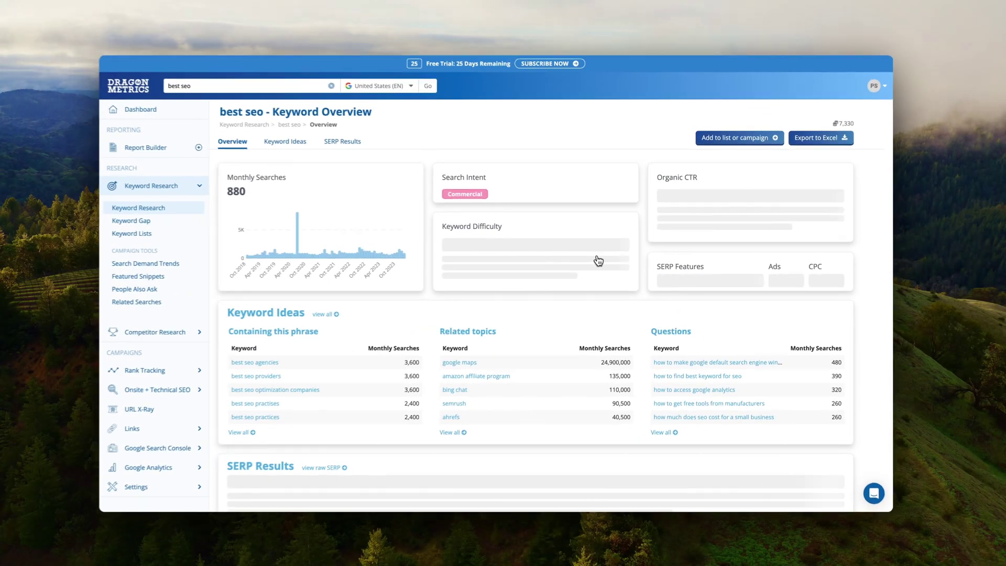
pyautogui.scroll(-2, 459, 261)
pyautogui.scroll(-2, 603, 260)
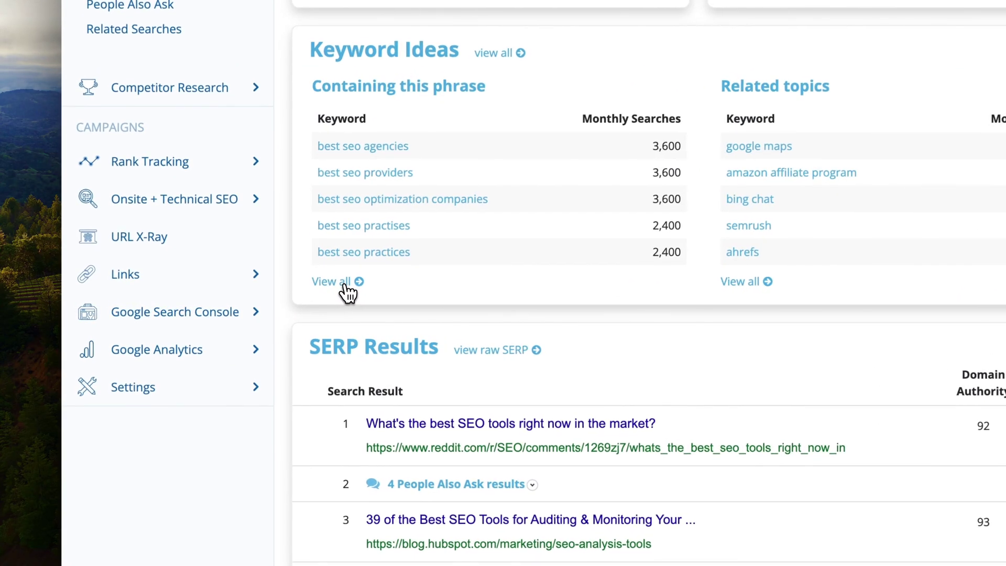
# List all keyword ideas containing the phrase 'best seo' and browse them
pyautogui.click(253, 295)
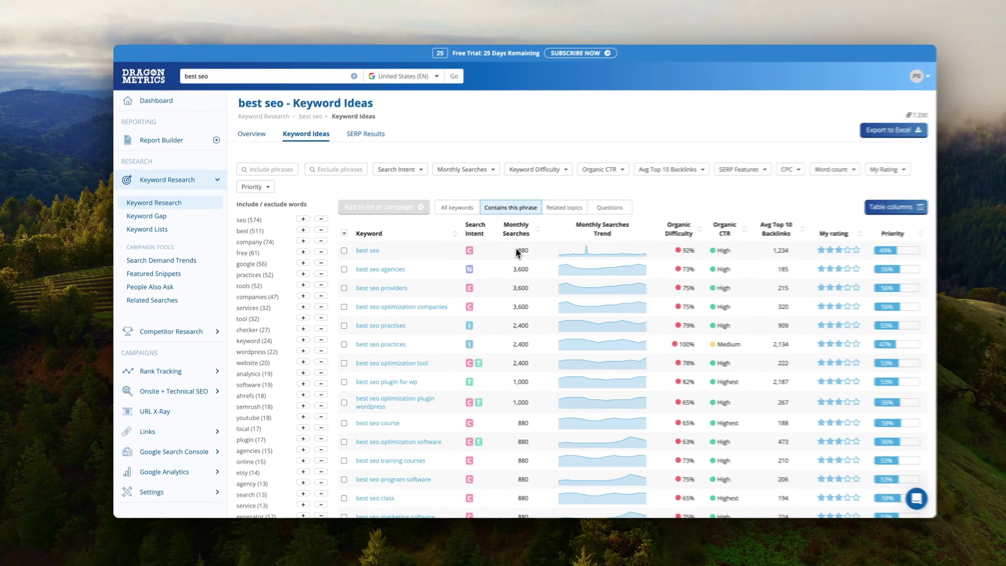
pyautogui.scroll(-5, 508, 300)
pyautogui.scroll(-15, 506, 304)
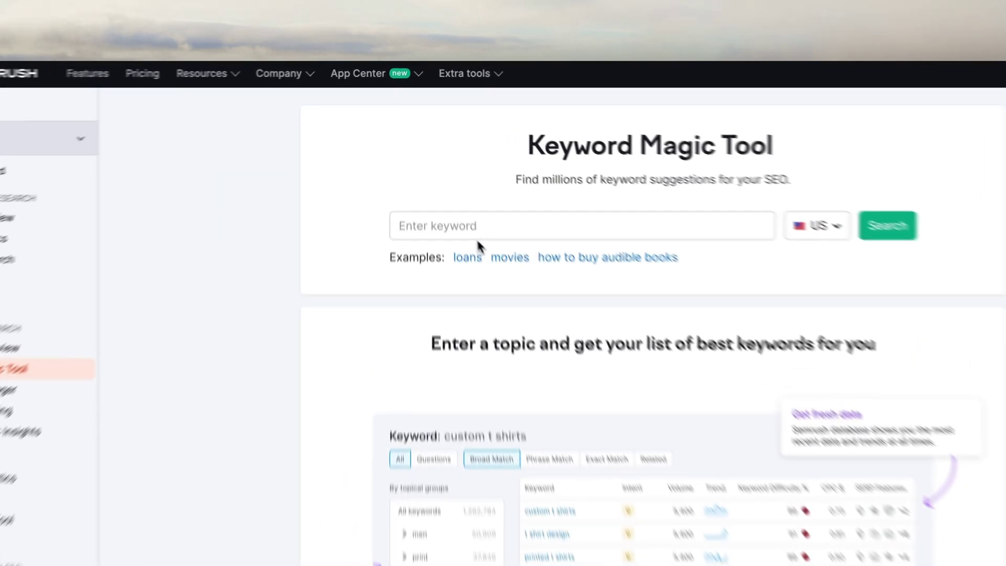
# Search the seed keyword 'best seo' in Semrush's Keyword Magic Tool
pyautogui.click(438, 159)
pyautogui.write('bes')
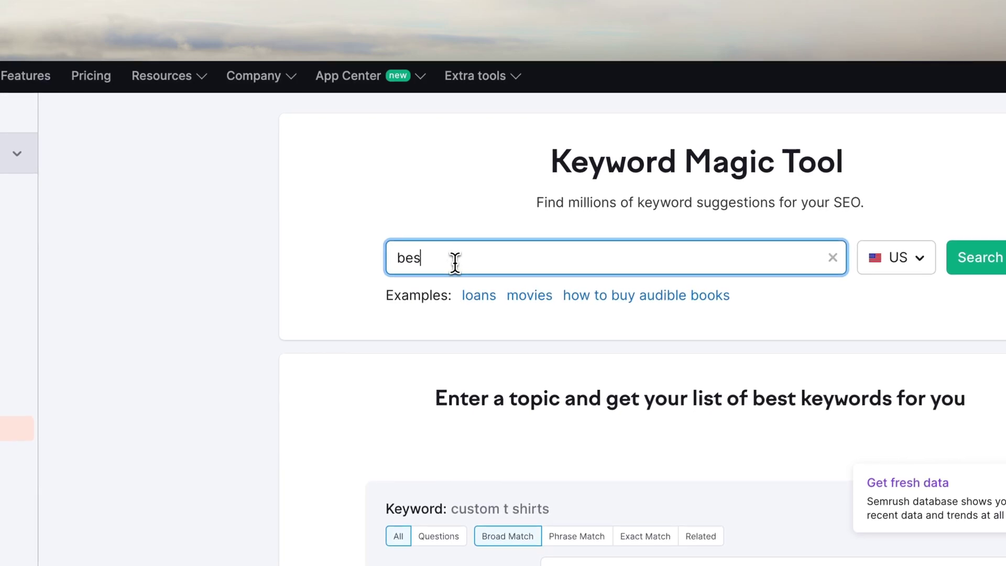
pyautogui.write('t seo')
pyautogui.press('Return')
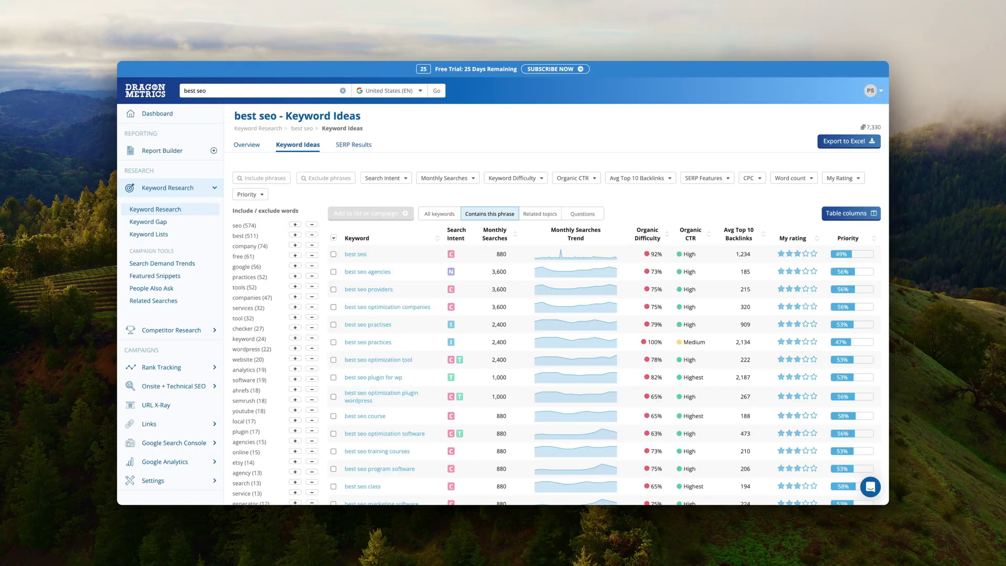
pyautogui.scroll(-15, 556, 304)
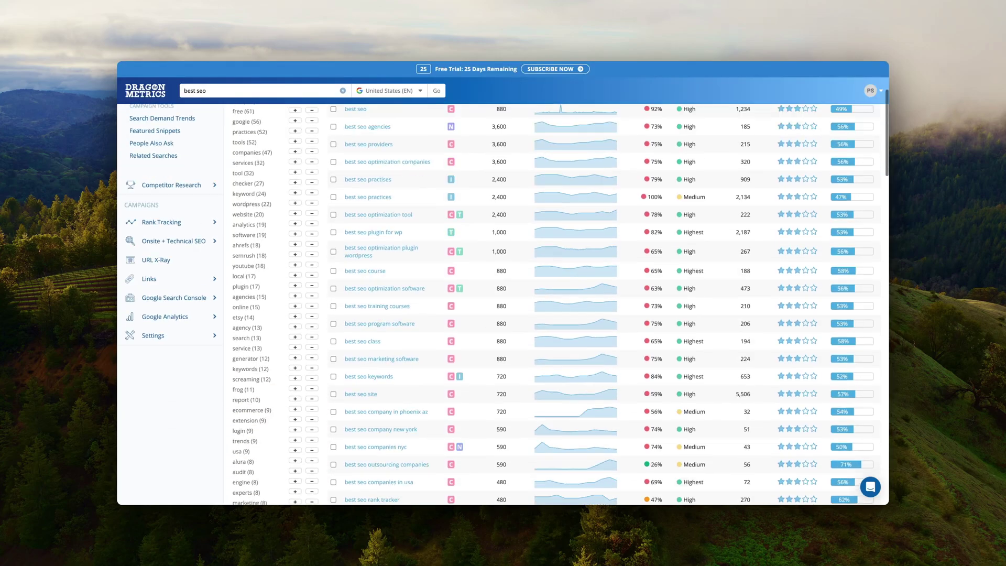
pyautogui.scroll(-8, 556, 304)
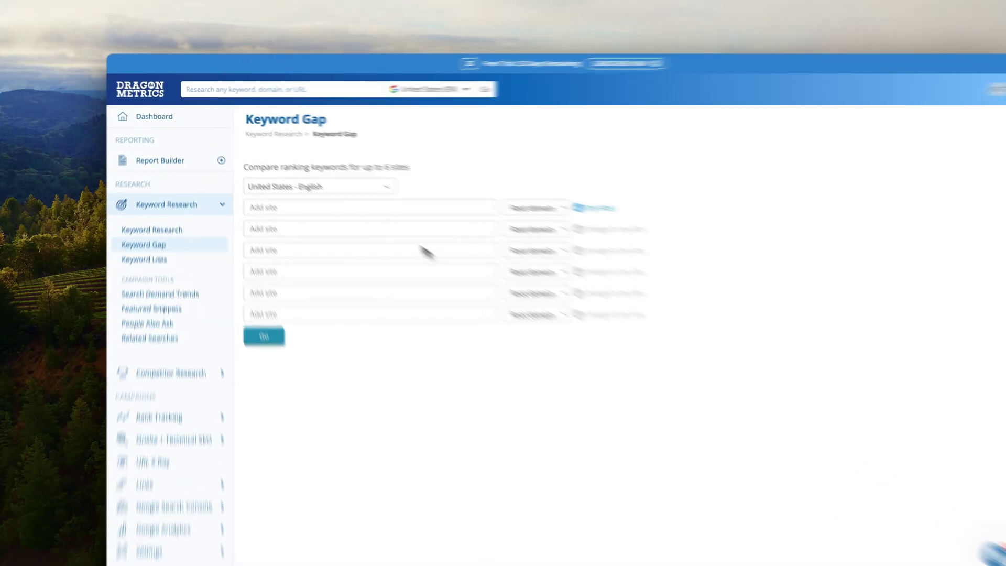
# Compare your own domain against ahrefs.com in Keyword Gap and show the keyword-gap breakdown
pyautogui.click(273, 191)
pyautogui.write('phillips')
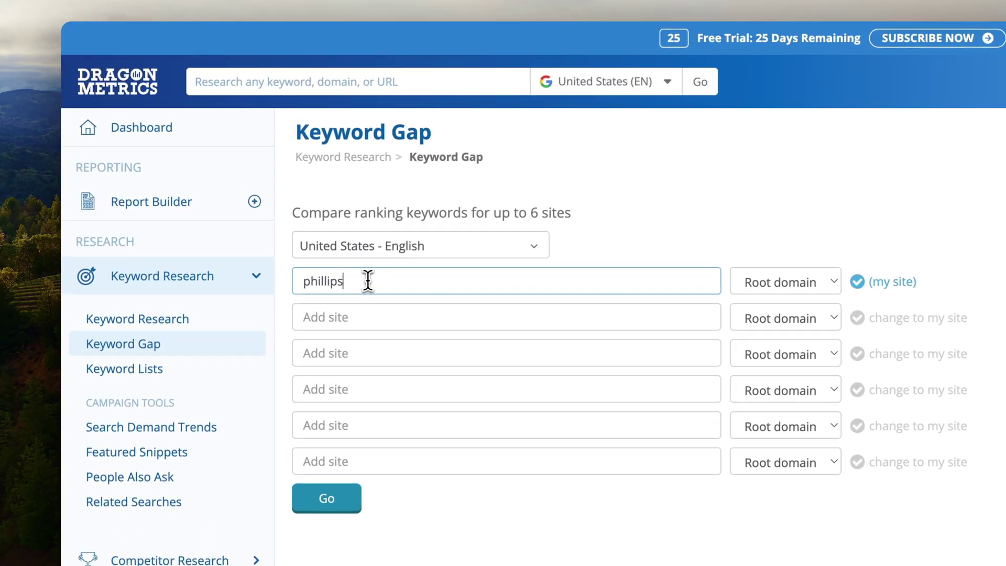
pyautogui.write('temann.com')
pyautogui.click(336, 317)
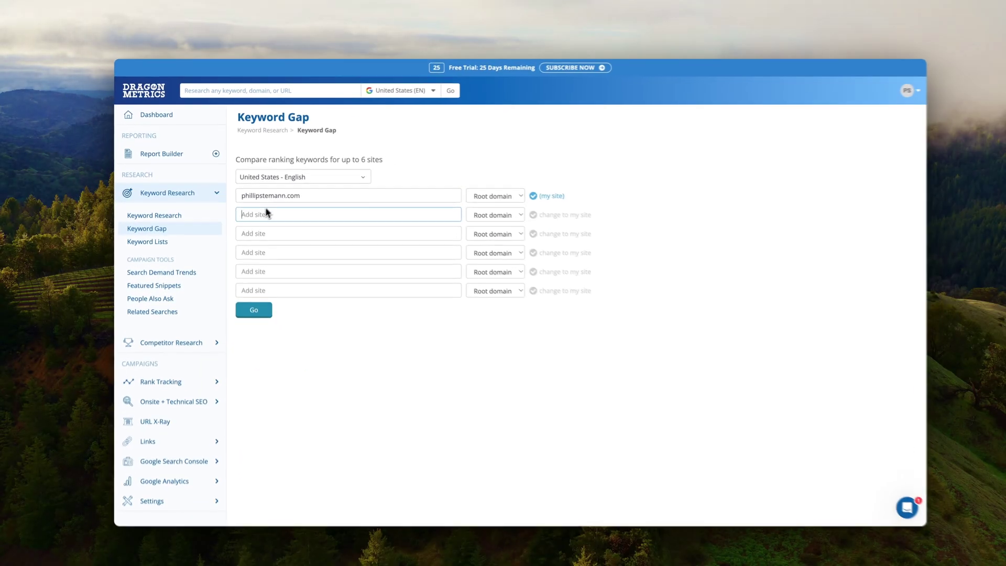
pyautogui.write('ahrefs.com')
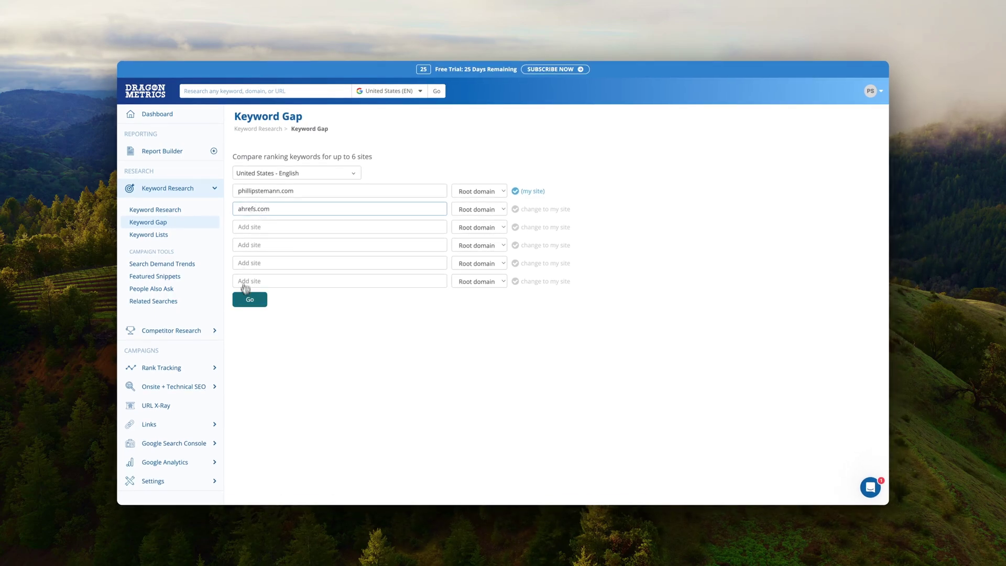
pyautogui.click(252, 301)
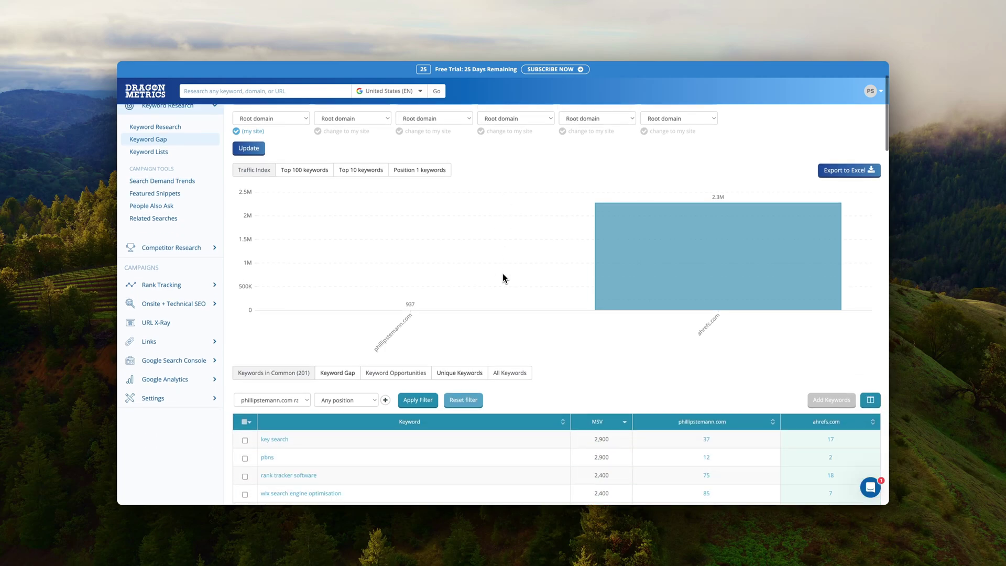
pyautogui.scroll(-3, 503, 278)
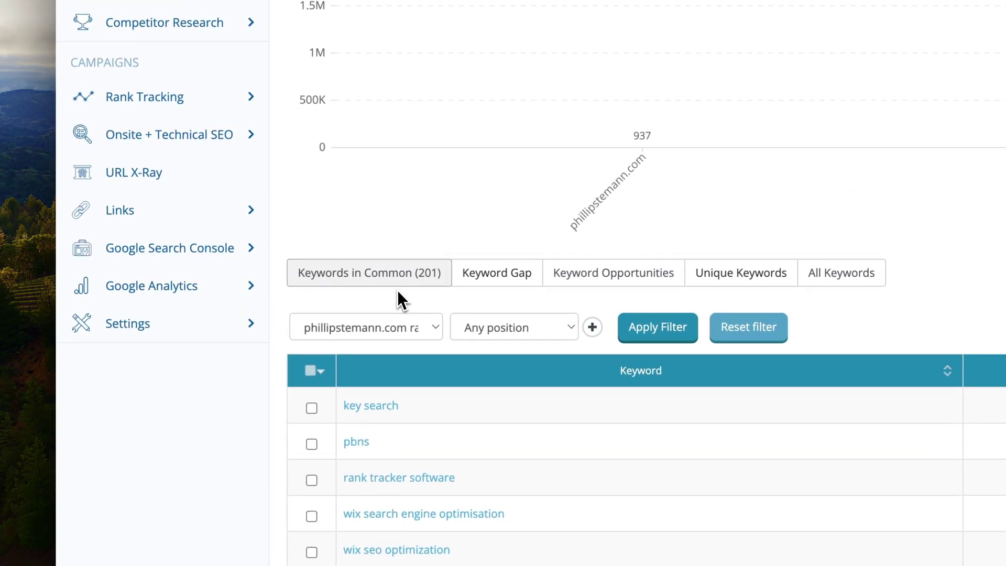
pyautogui.click(501, 280)
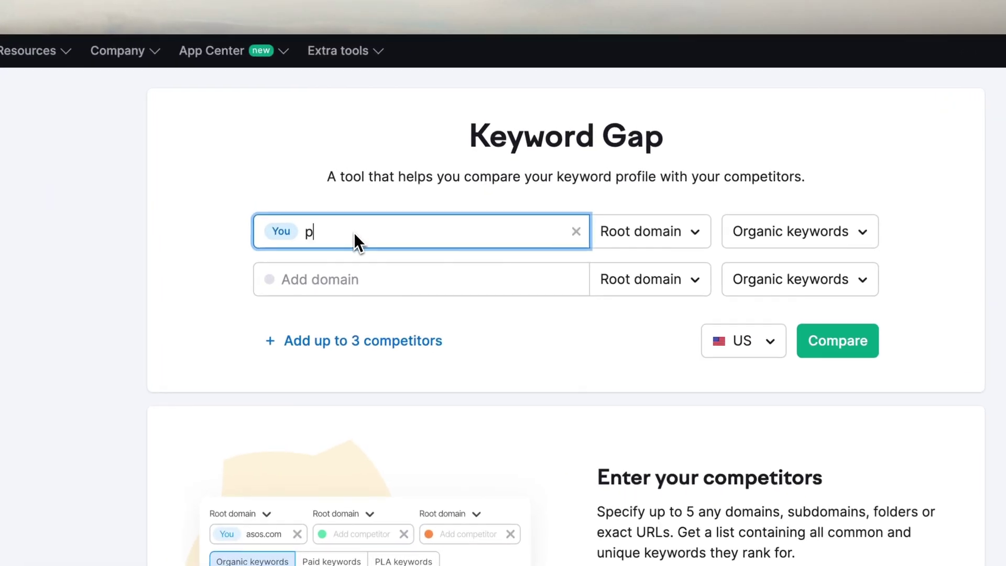
# Compare your own domain with ahrefs.com in Semrush Keyword Gap and list the Missing keywords
pyautogui.write('iopst')
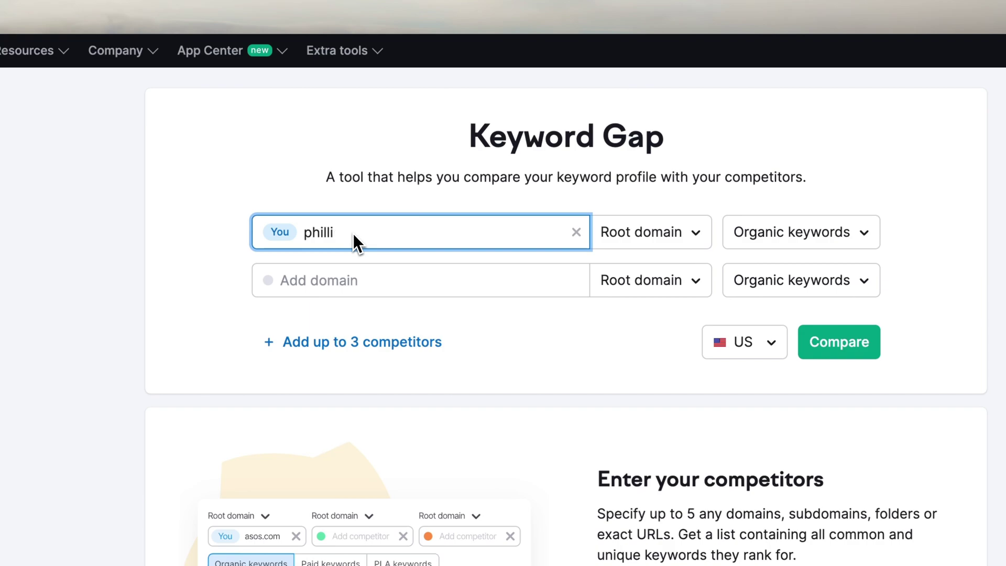
pyautogui.write('pstemann.com')
pyautogui.click(329, 279)
pyautogui.write('ahrefs.com')
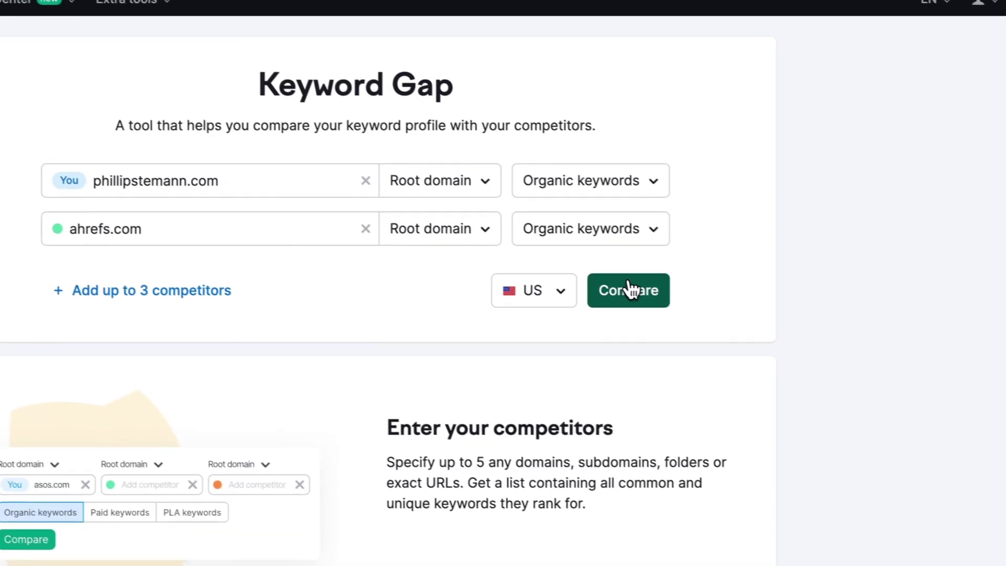
pyautogui.click(839, 342)
pyautogui.scroll(-6, 616, 287)
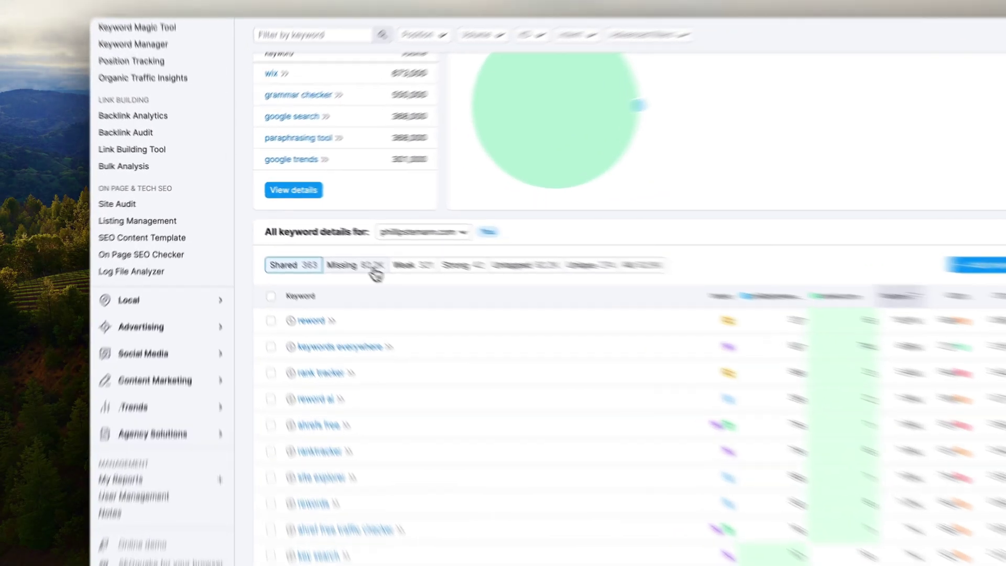
pyautogui.click(323, 246)
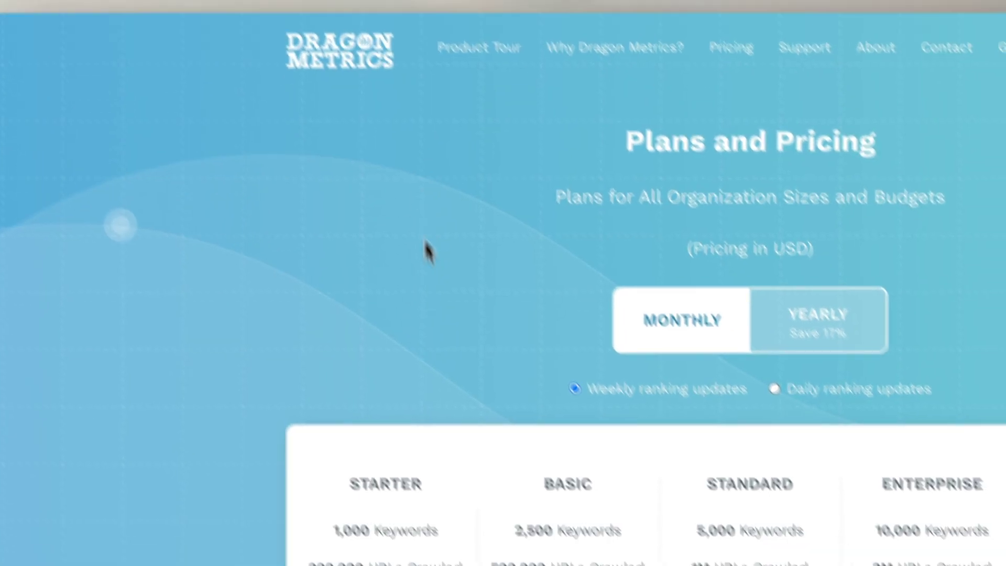
# Scroll the Dragon Metrics Plans and Pricing page down to the plan cards
pyautogui.scroll(-7, 398, 254)
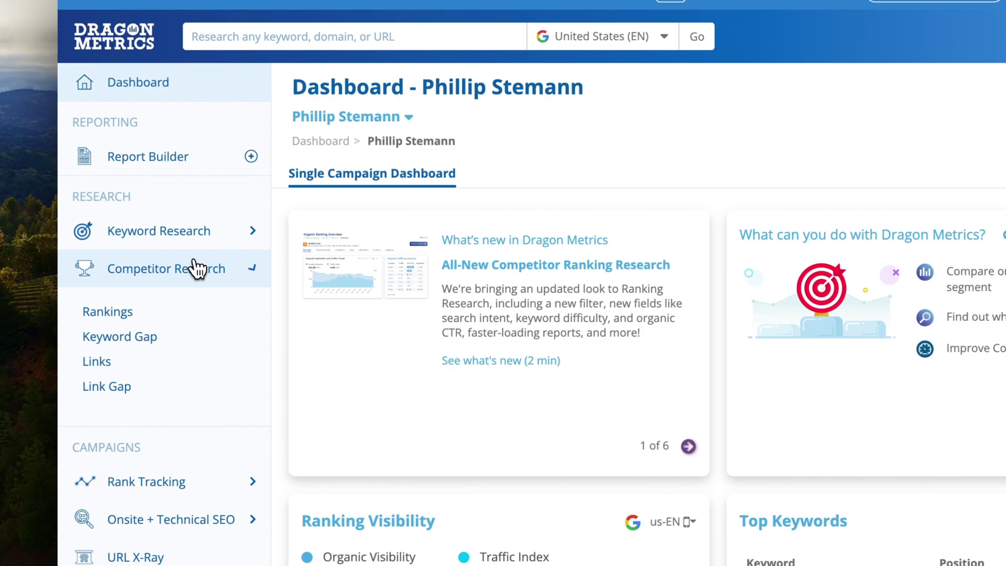
# Generate the Organic Ranking Overview for your own domain in Competitor Research Rankings
pyautogui.click(123, 317)
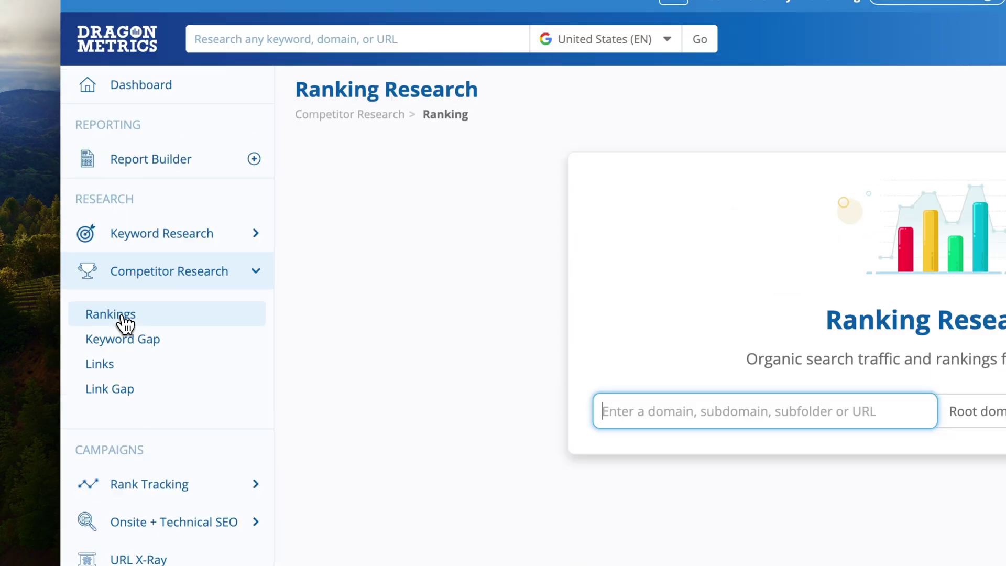
pyautogui.write('phillipstemann.com')
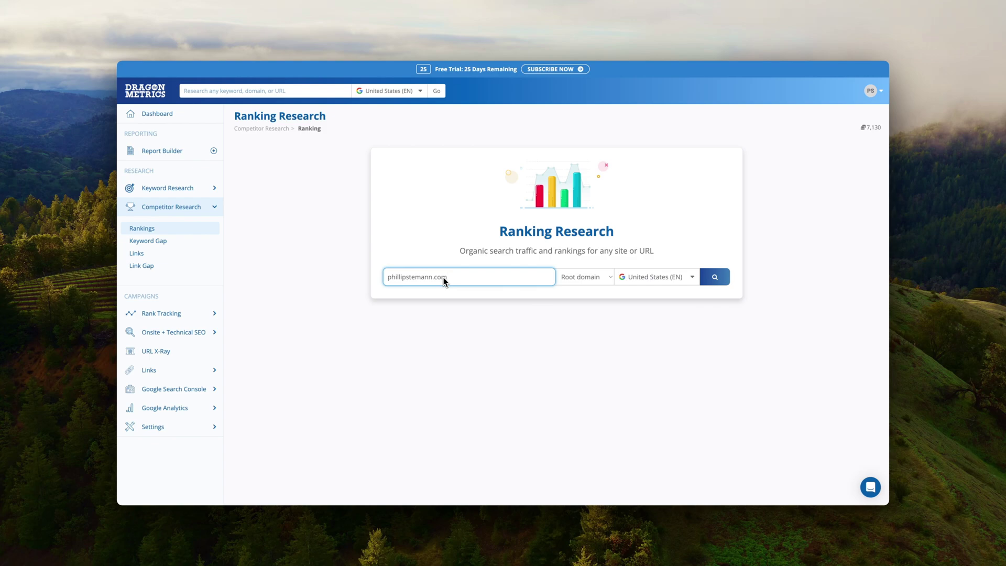
pyautogui.press('Return')
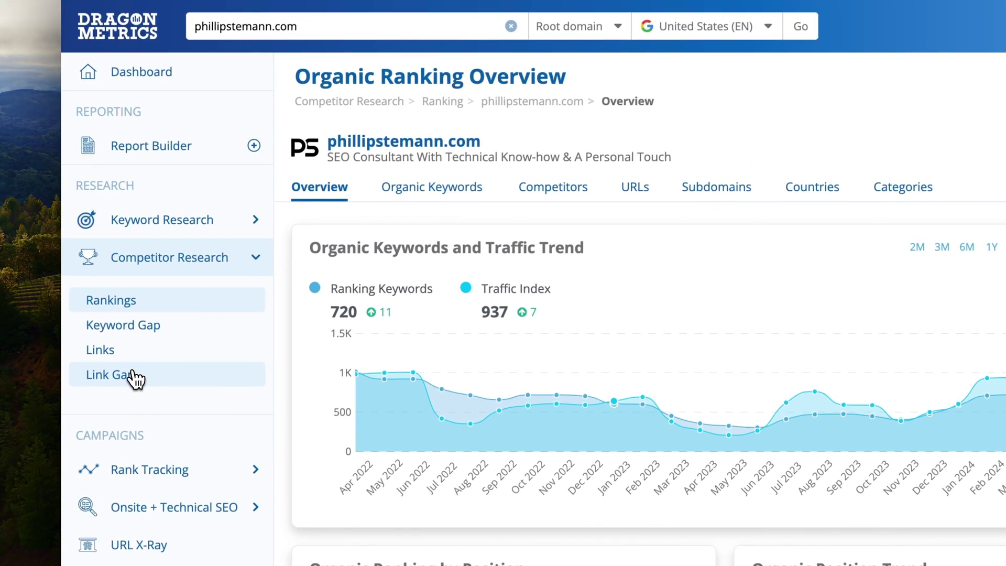
pyautogui.click(142, 265)
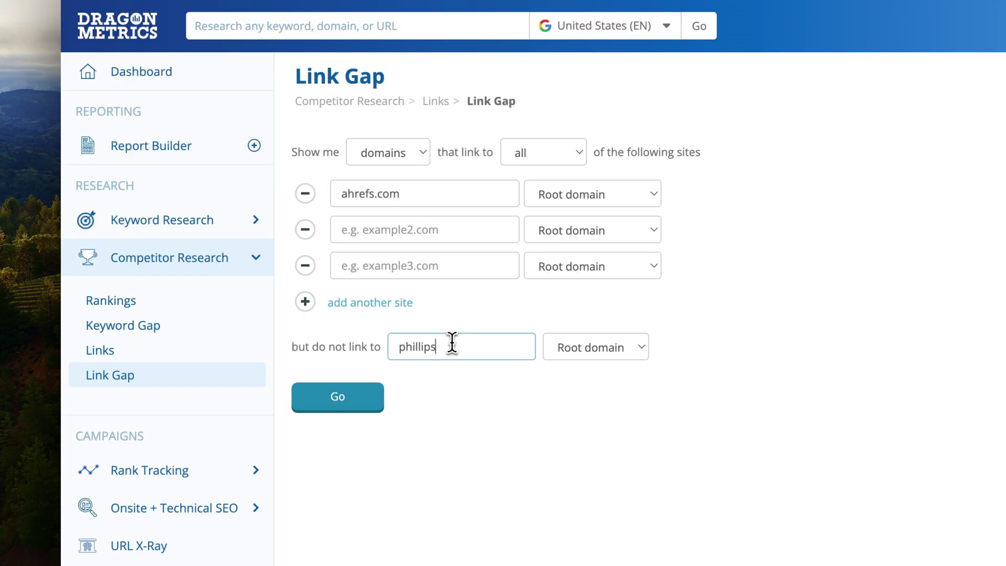
# Find domains linking to ahrefs.com but not your site, and scroll the results
pyautogui.click(354, 402)
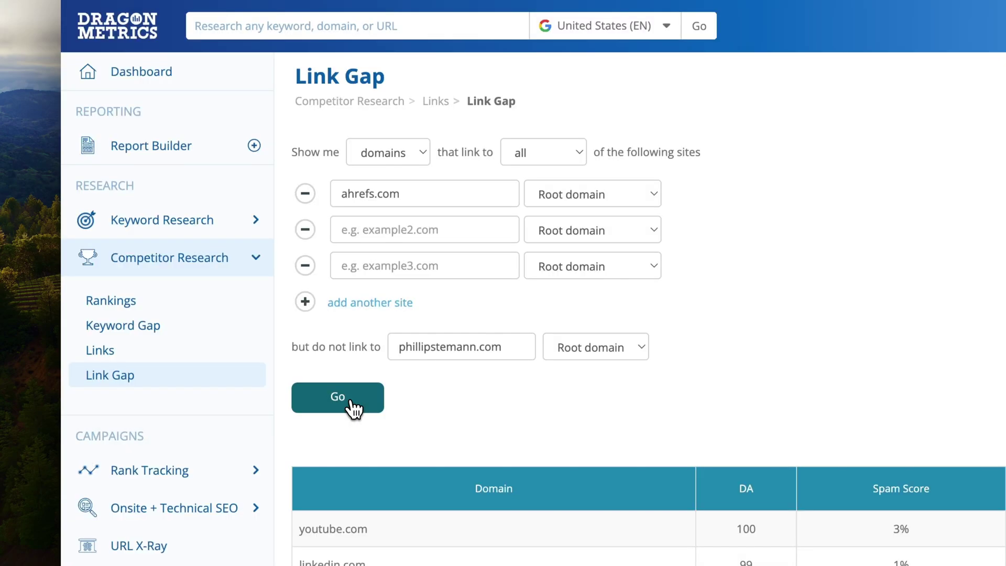
pyautogui.scroll(-3, 356, 446)
pyautogui.scroll(-1, 265, 284)
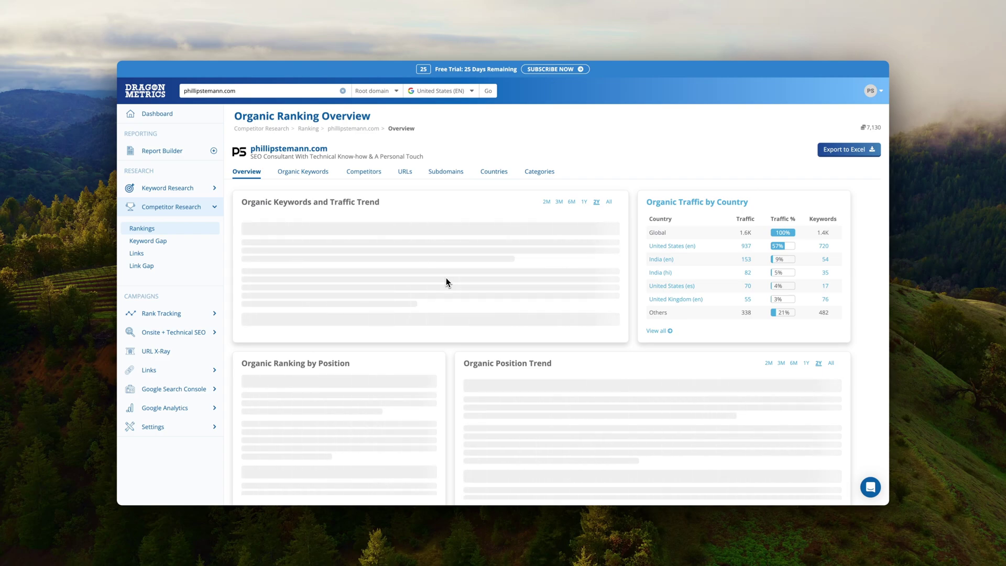
# Scroll the Organic Ranking Overview charts down to the category and subdomain tables
pyautogui.scroll(-1, 446, 281)
pyautogui.scroll(-1, 446, 281)
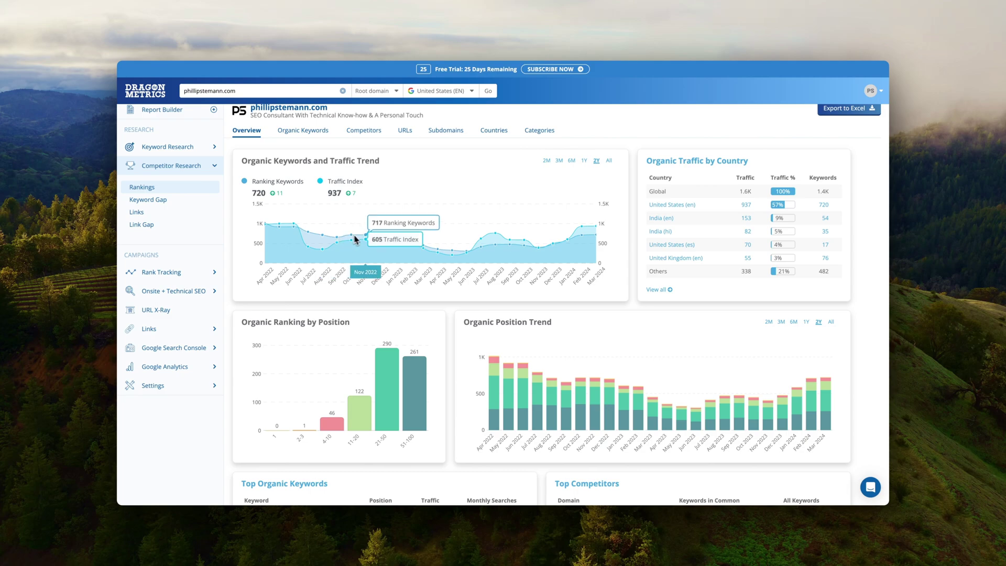
pyautogui.scroll(-3, 588, 235)
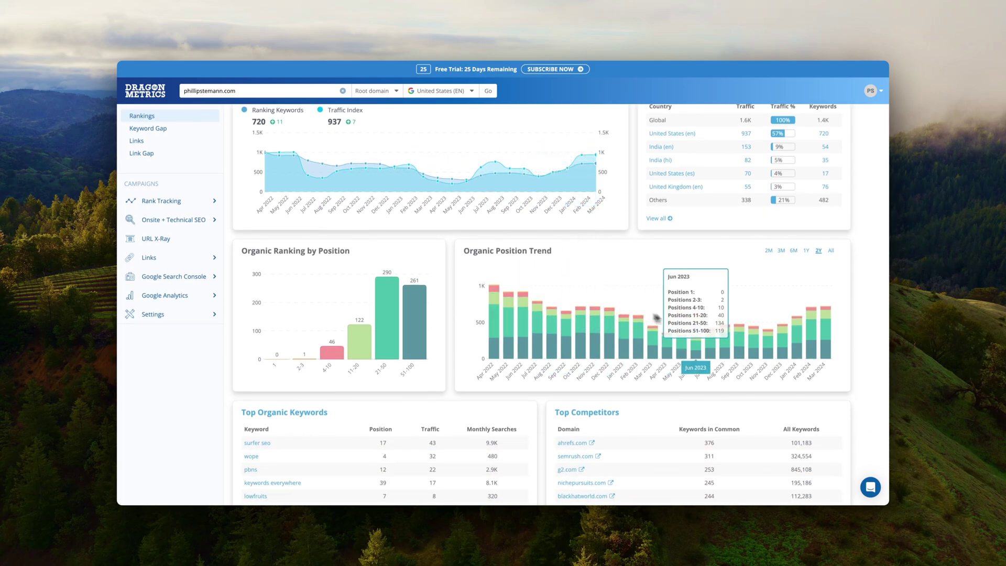
pyautogui.scroll(-5, 681, 335)
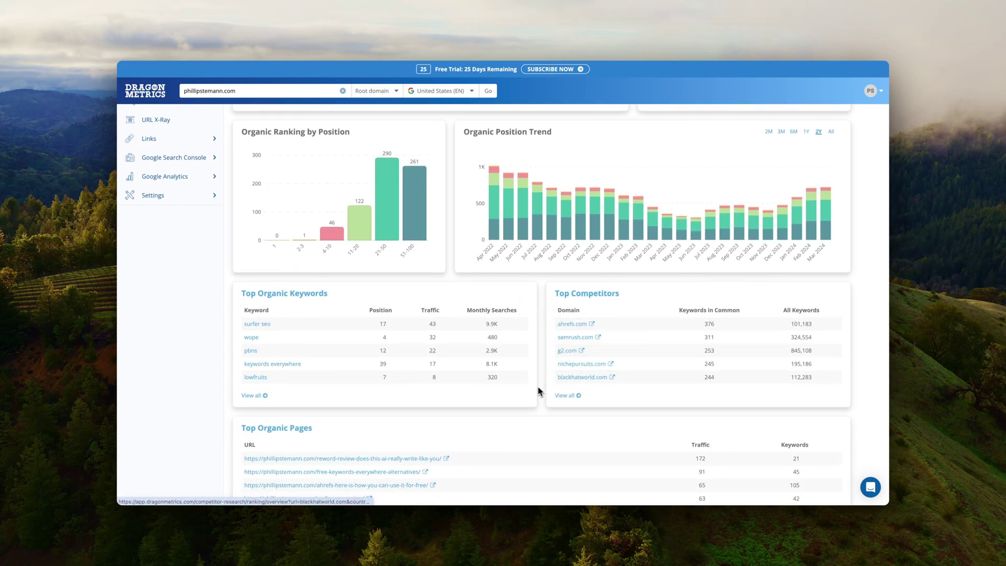
pyautogui.scroll(-8, 537, 392)
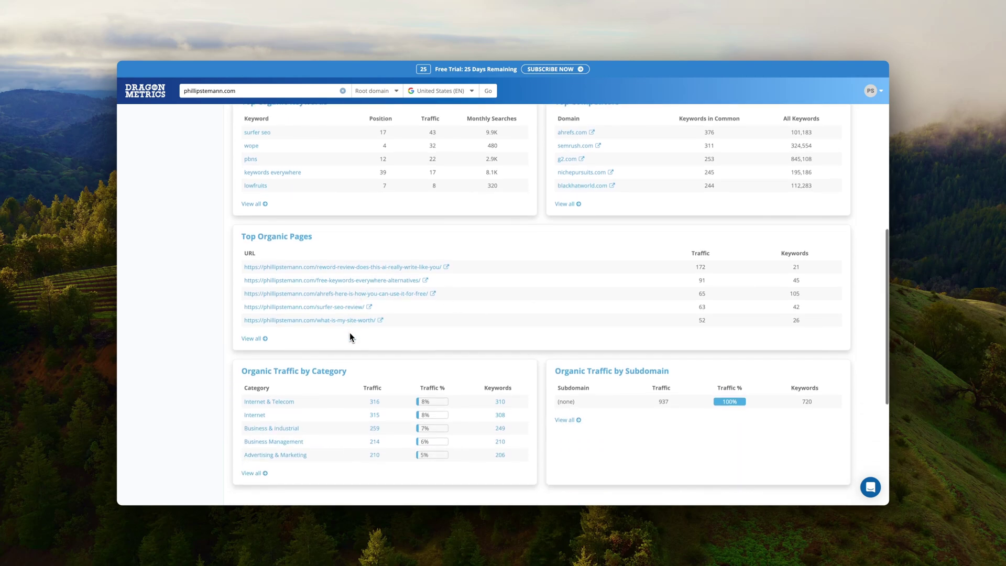
pyautogui.scroll(-5, 406, 361)
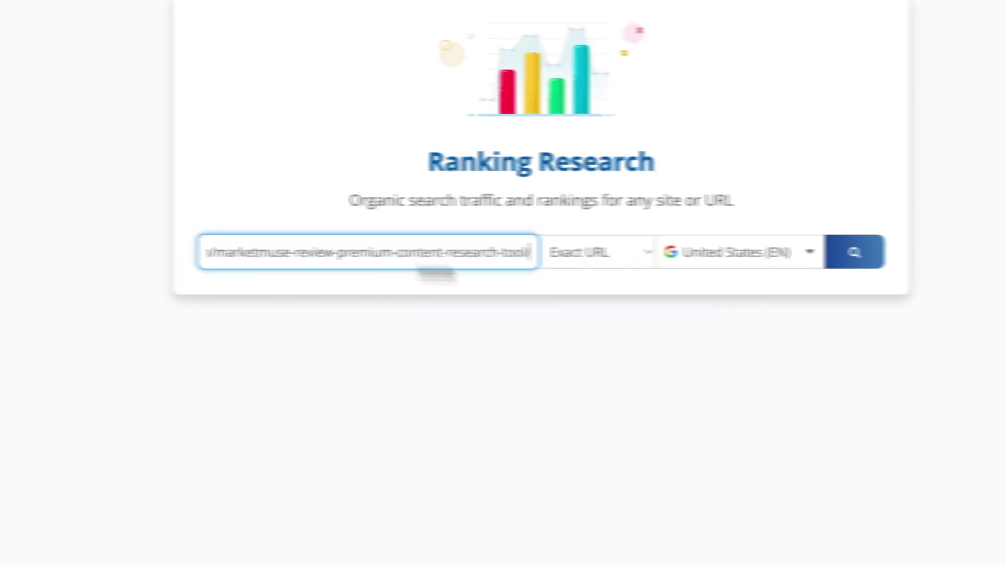
# Run an Exact URL ranking search for the MarketMuse review page and browse its 8 organic keywords
pyautogui.click(833, 255)
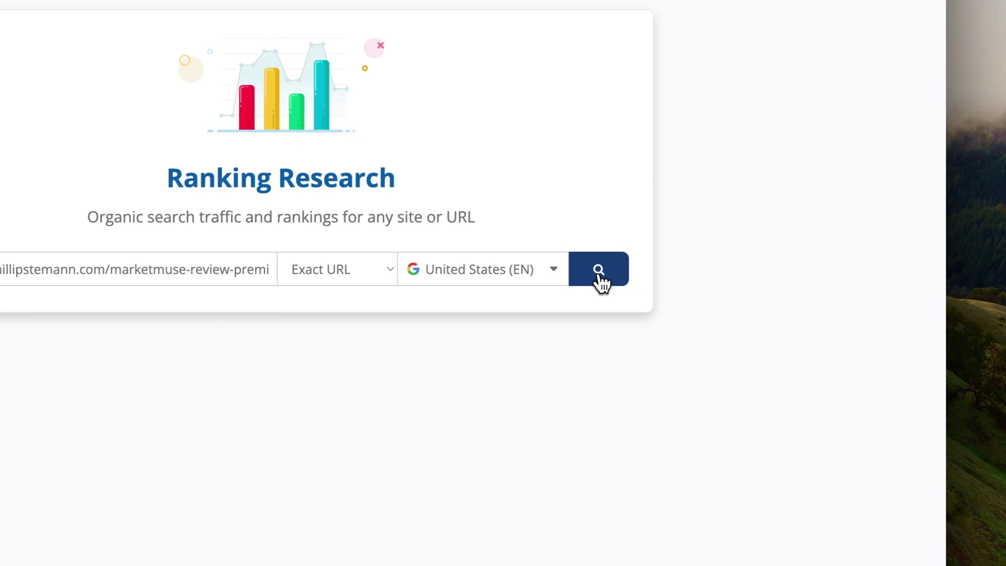
pyautogui.click(599, 275)
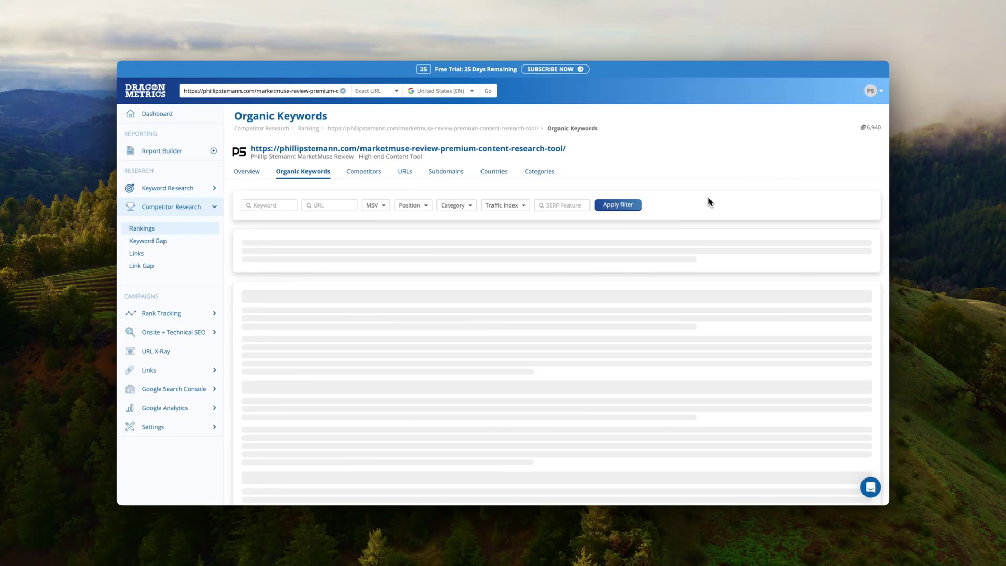
pyautogui.scroll(-1, 709, 197)
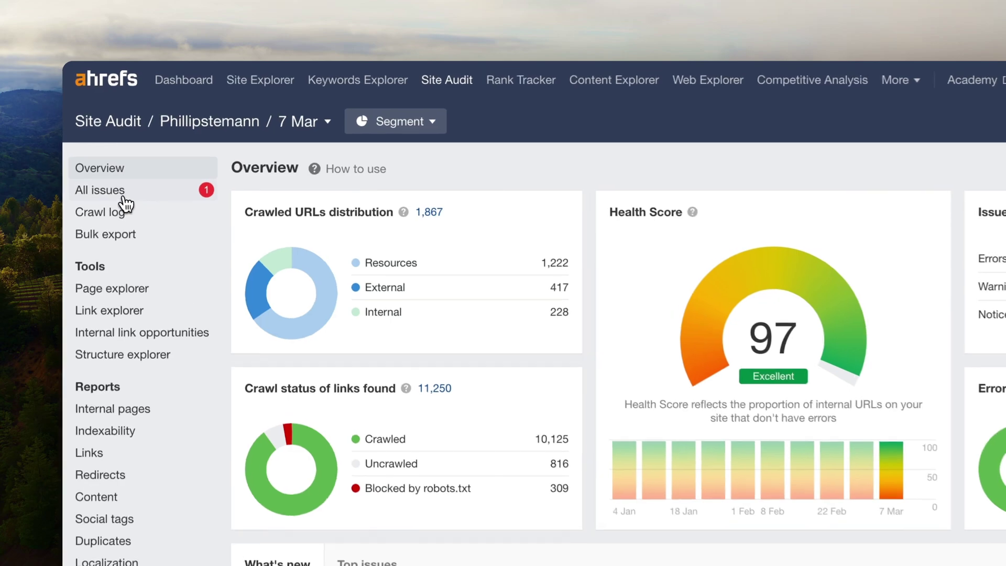
# Open Ahrefs Site Audit's All issues list and browse the Indexability and Links issues
pyautogui.click(134, 128)
pyautogui.scroll(-3, 464, 297)
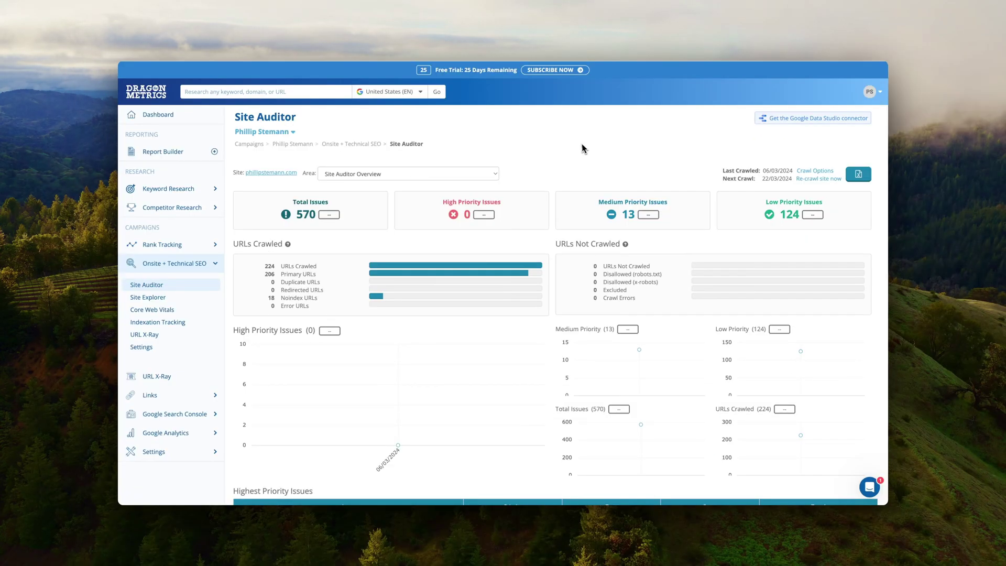
# Open the Title Too Long issue from the Site Auditor's Highest Priority Issues
pyautogui.scroll(-4, 582, 148)
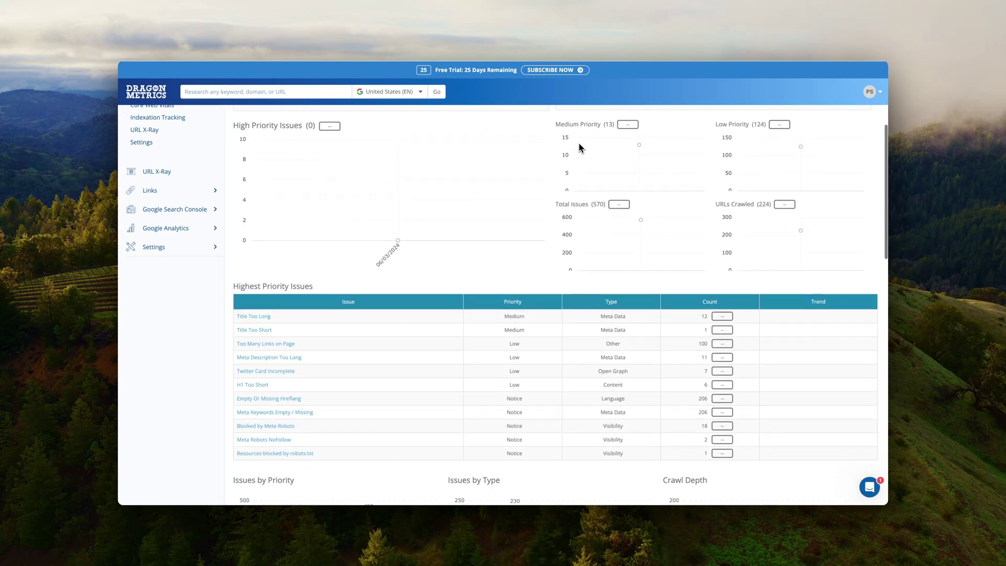
pyautogui.scroll(-2, 579, 143)
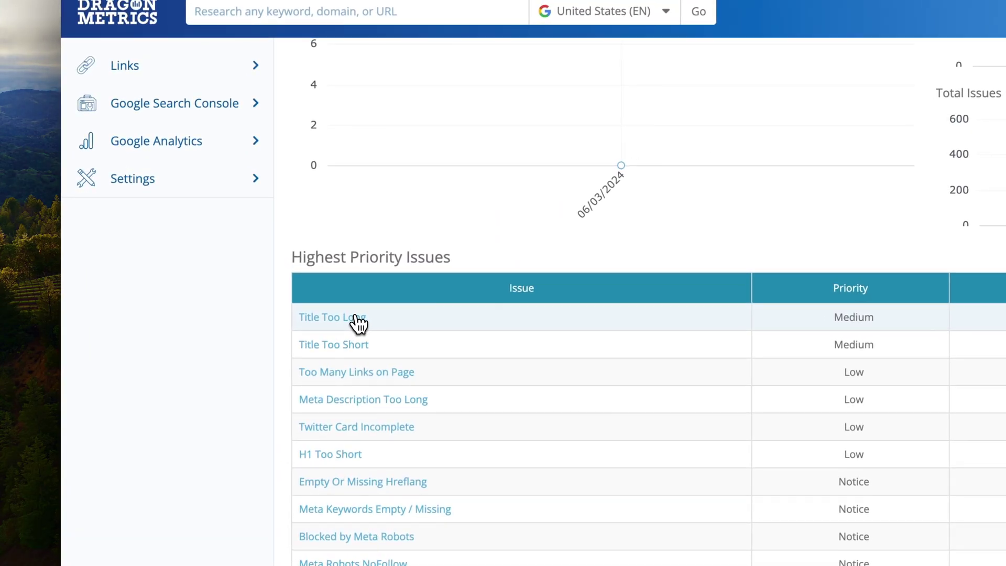
pyautogui.click(355, 317)
pyautogui.scroll(-5, 482, 390)
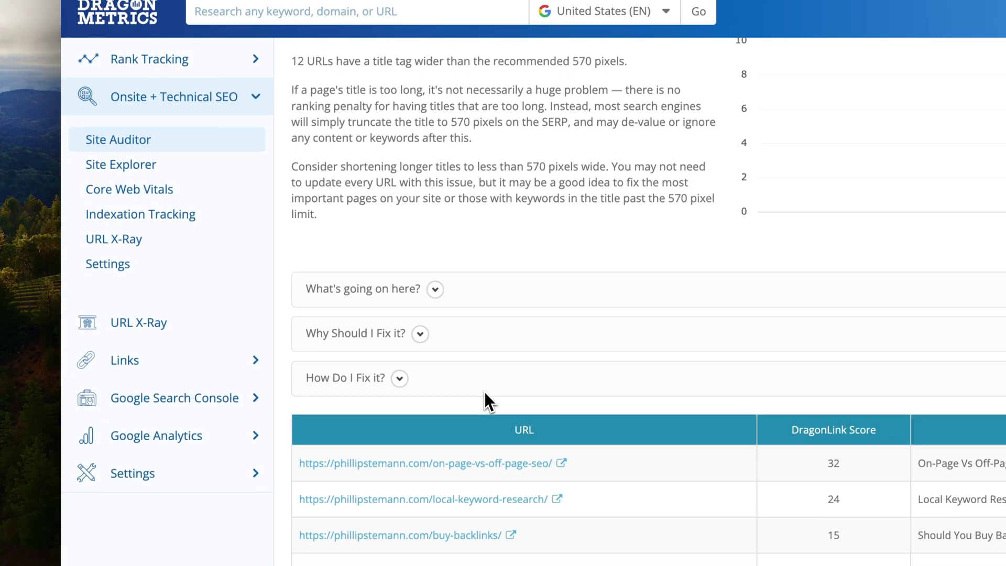
pyautogui.scroll(-1, 484, 391)
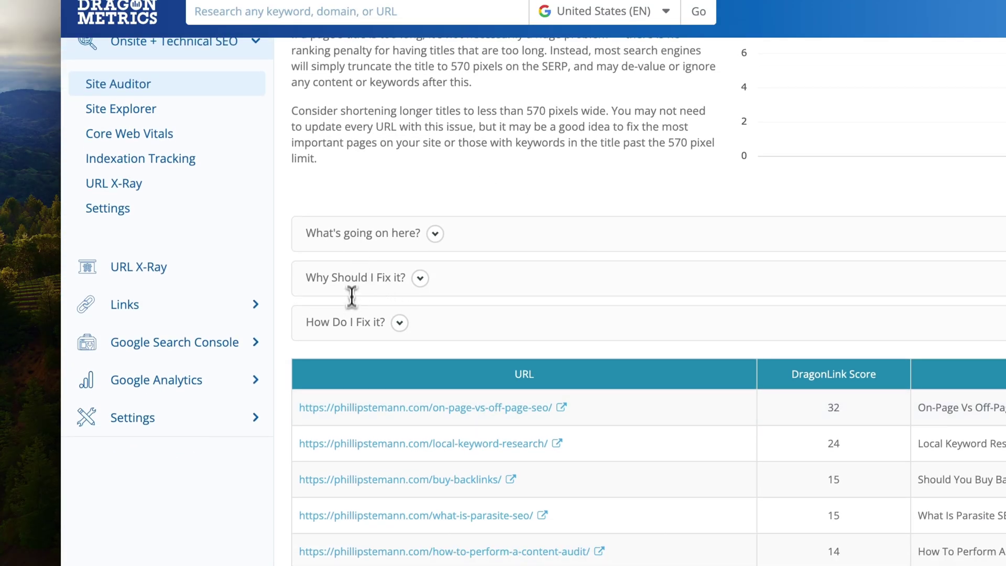
# Expand the 'How Do I Fix it?' tips and review the 12 URLs with overlong titles
pyautogui.click(398, 323)
pyautogui.scroll(-7, 397, 329)
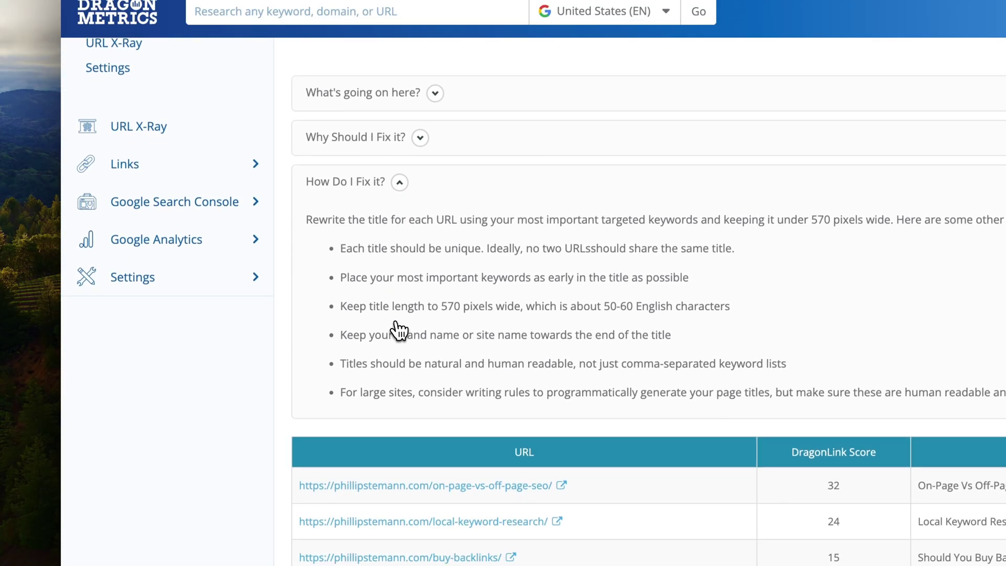
pyautogui.scroll(-2, 434, 152)
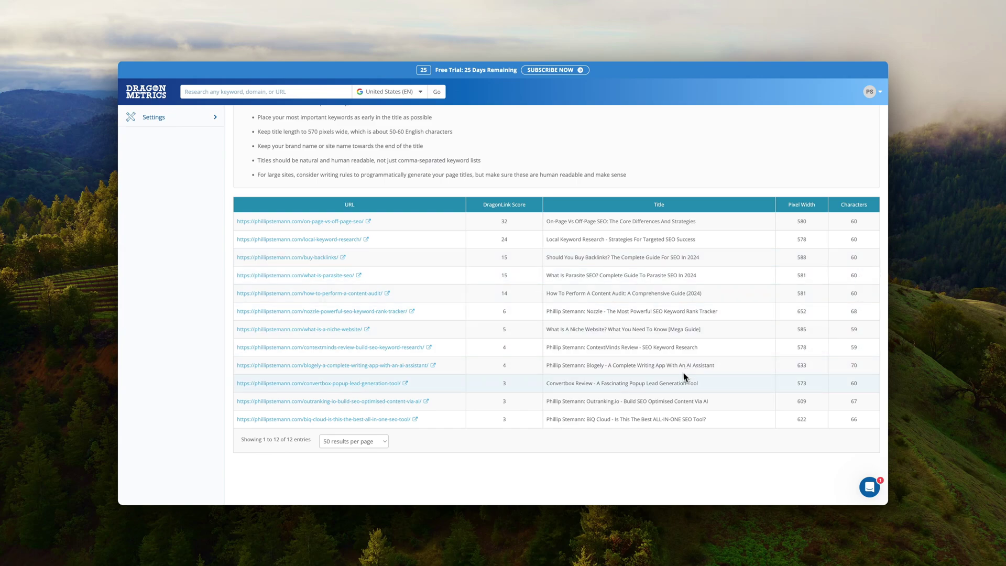
pyautogui.scroll(-1, 684, 378)
pyautogui.scroll(15, 682, 382)
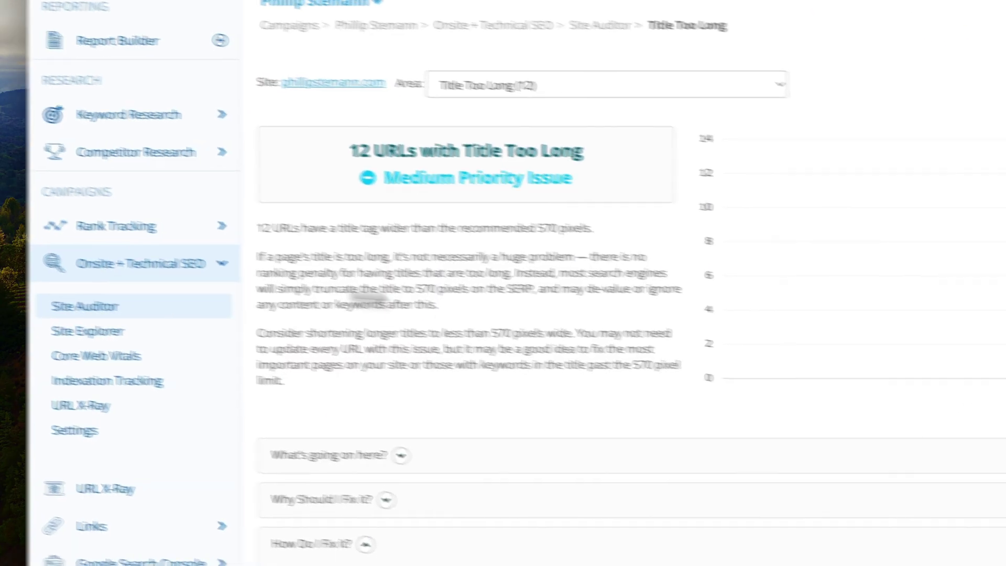
# Return to the Site Auditor overview and jump to the Empty Or Missing Hreflang issue
pyautogui.click(146, 285)
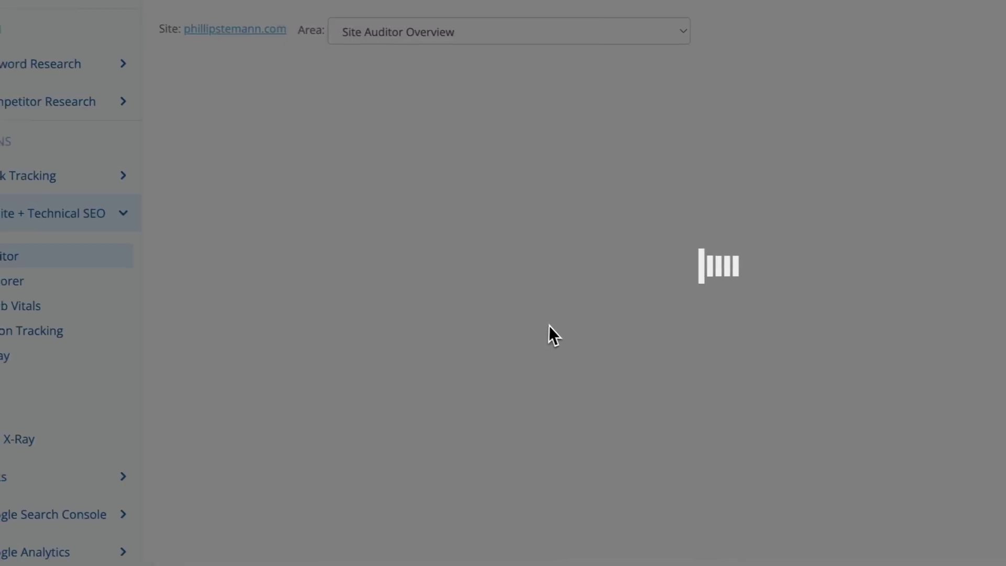
pyautogui.scroll(-5, 537, 323)
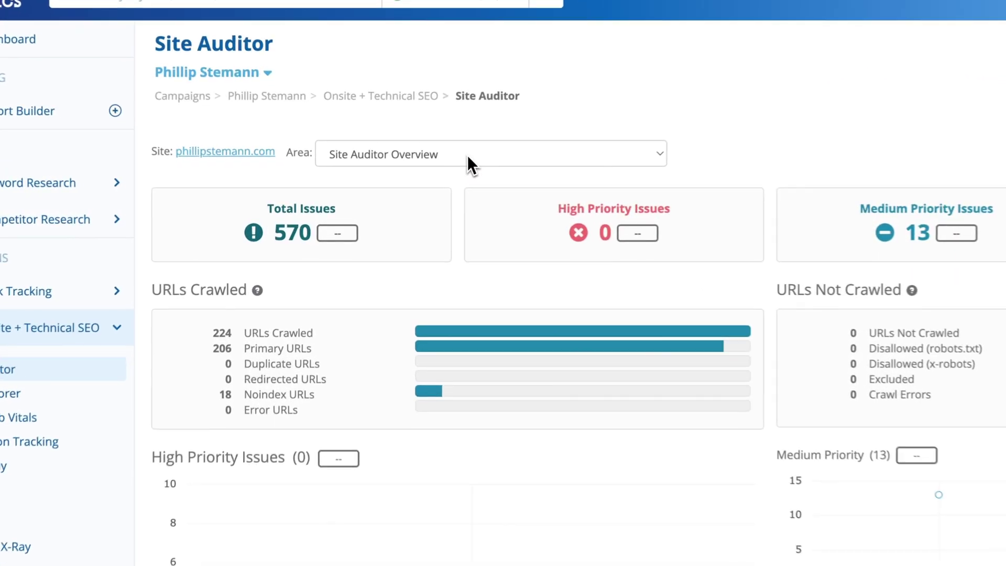
pyautogui.click(427, 166)
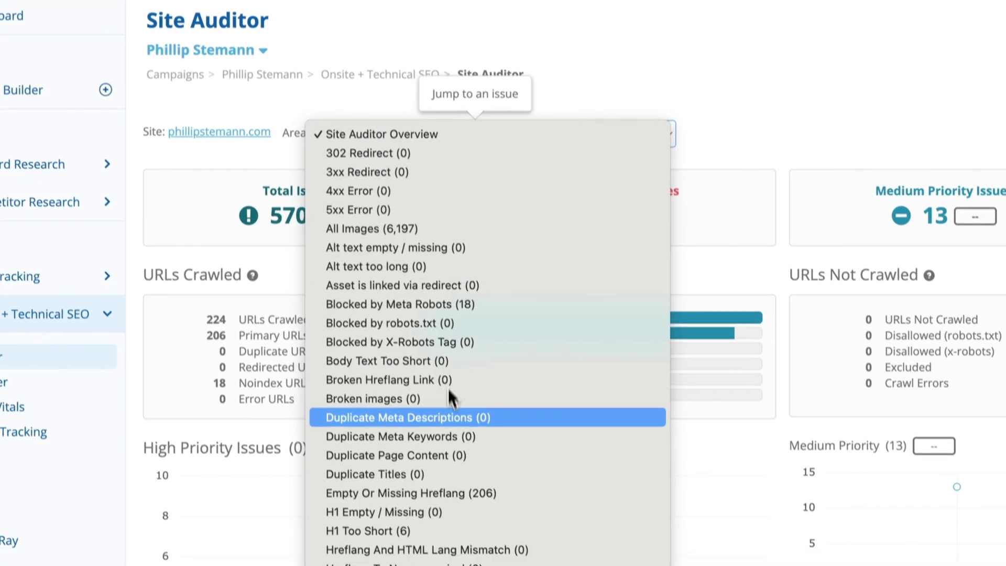
pyautogui.click(461, 456)
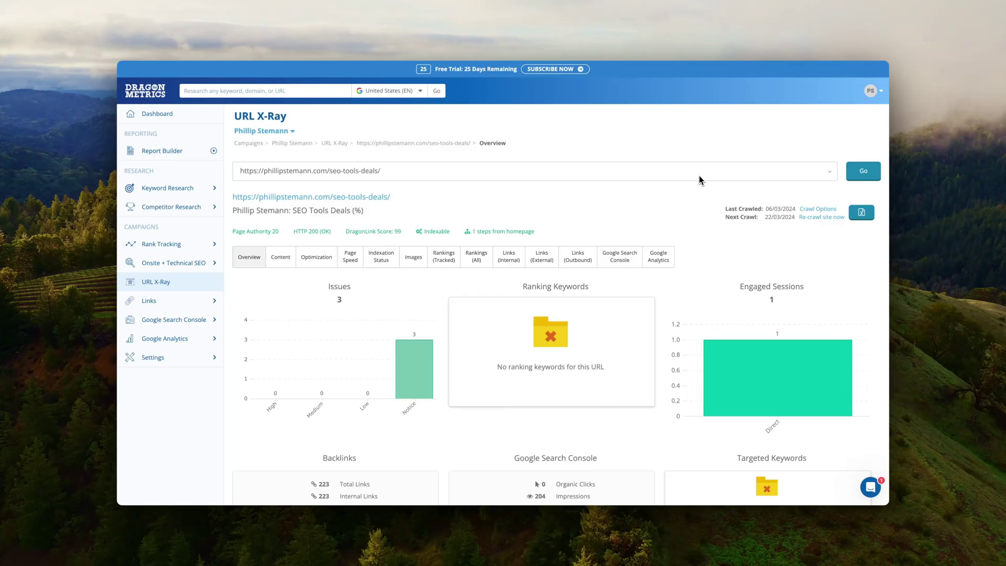
# Review the seo-tools-deals URL X-Ray overview, then its Content details: URL, title, meta description, H1
pyautogui.scroll(-5, 699, 178)
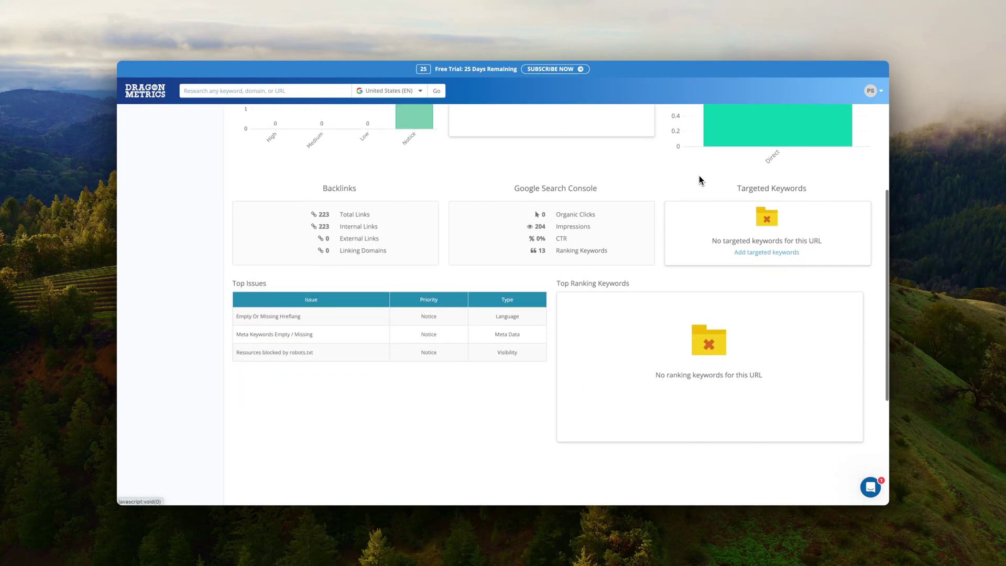
pyautogui.scroll(-1, 285, 312)
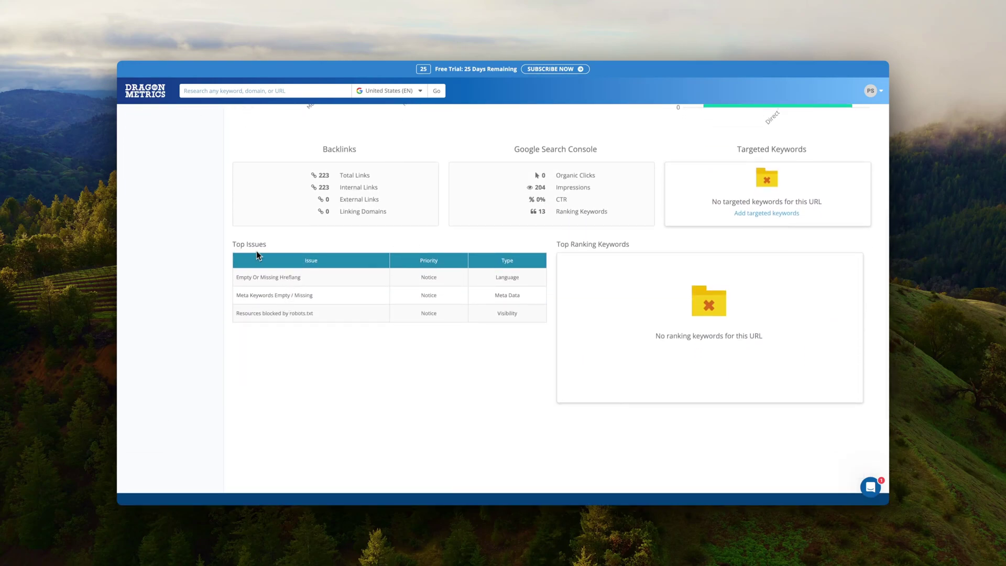
pyautogui.scroll(6, 295, 315)
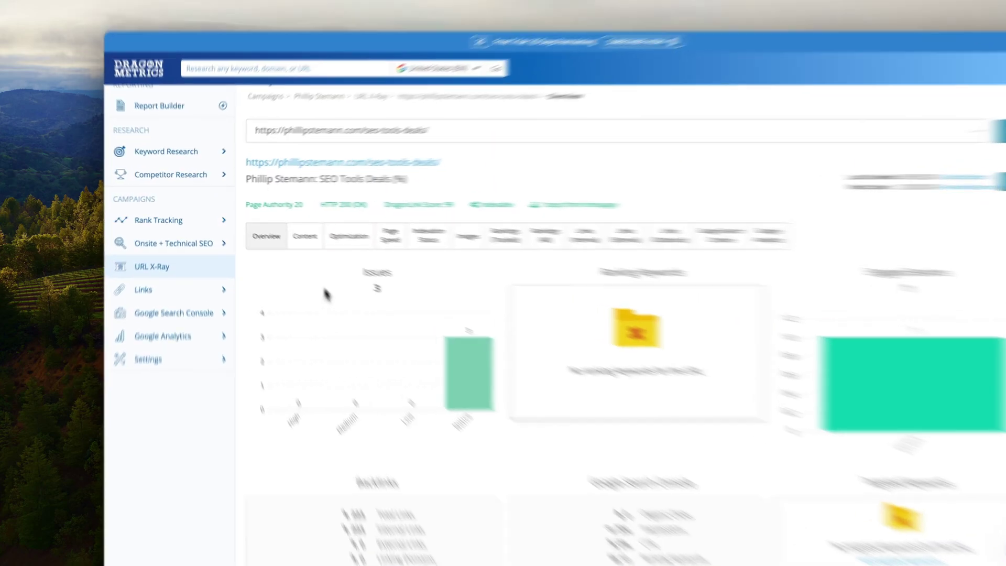
pyautogui.click(305, 236)
pyautogui.scroll(-3, 305, 239)
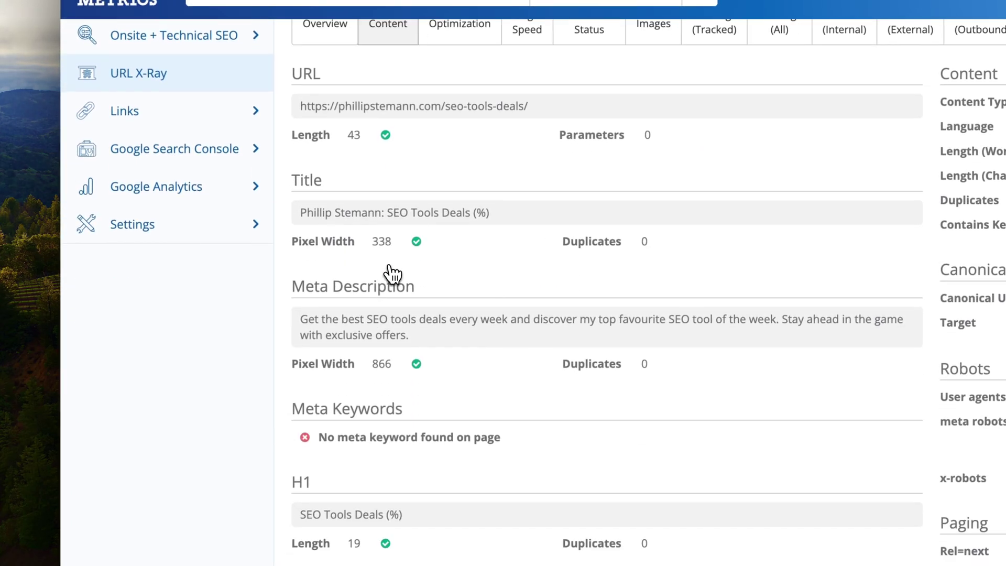
pyautogui.scroll(-6, 392, 274)
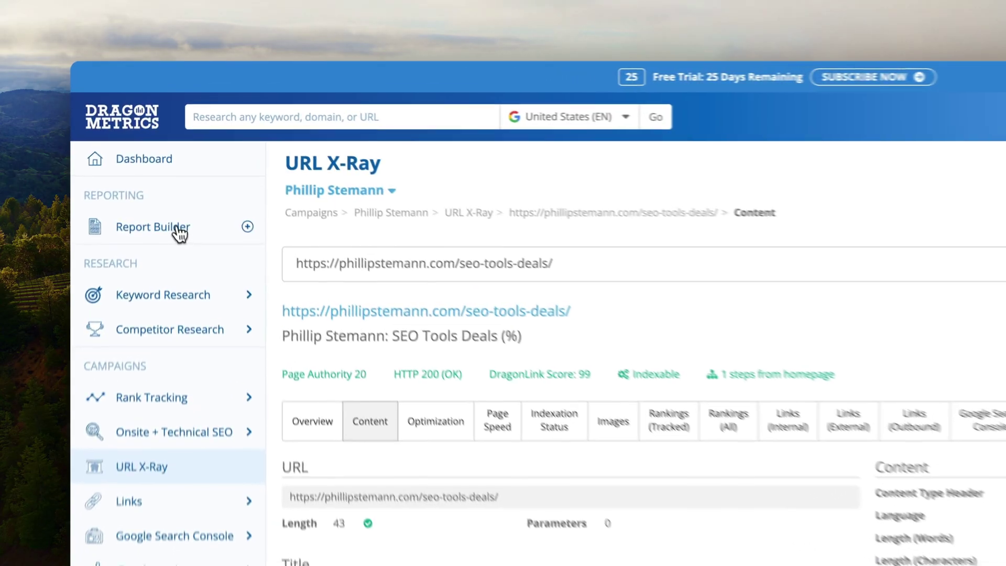
# Start a new Report Builder report from the Organic Ranking and Traffic Overview template
pyautogui.click(152, 242)
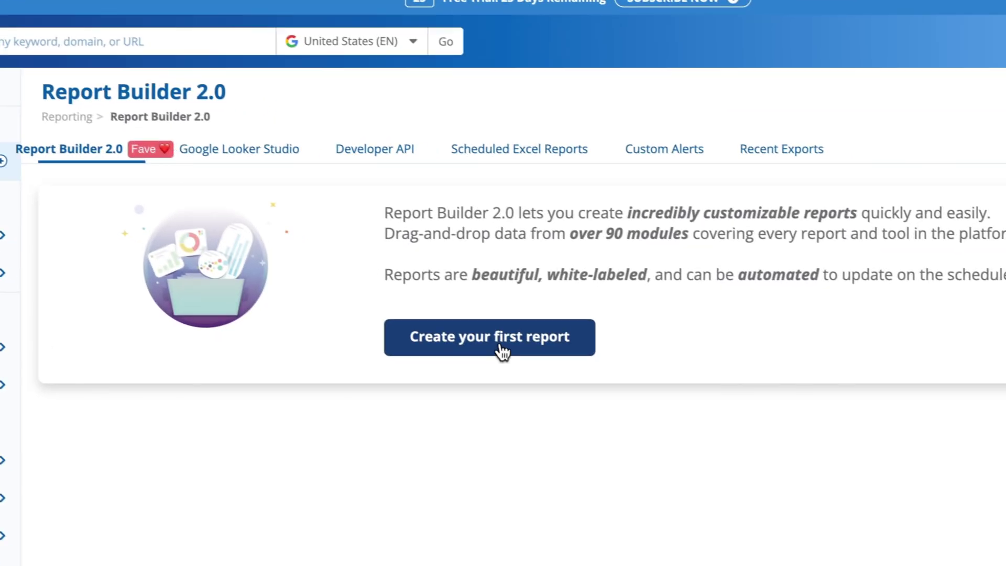
pyautogui.click(754, 388)
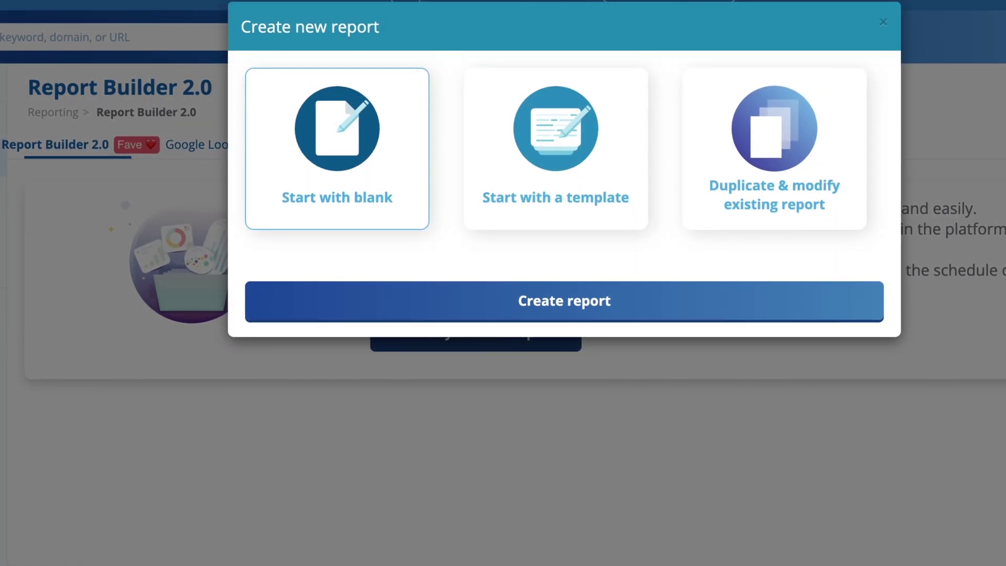
pyautogui.click(555, 155)
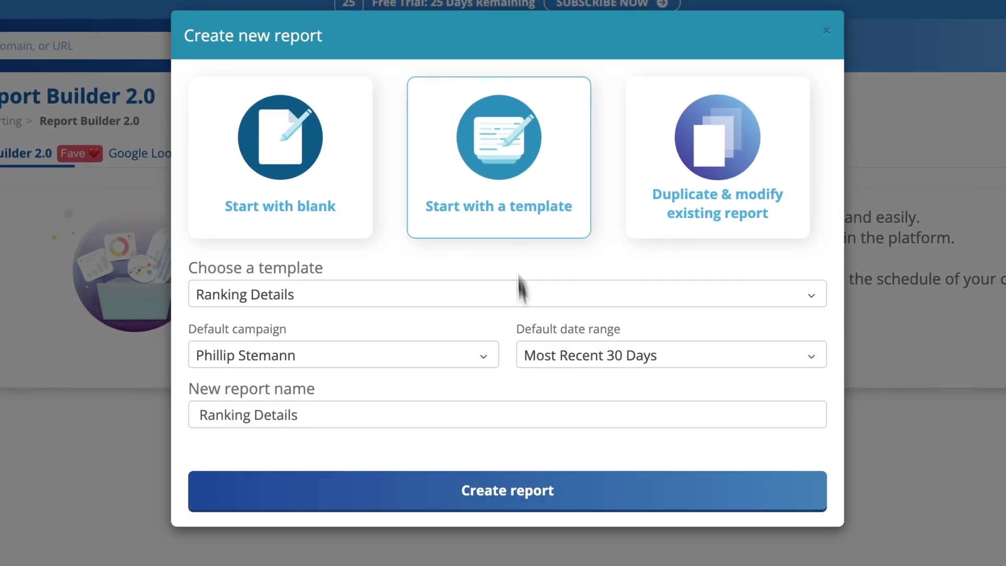
pyautogui.click(320, 298)
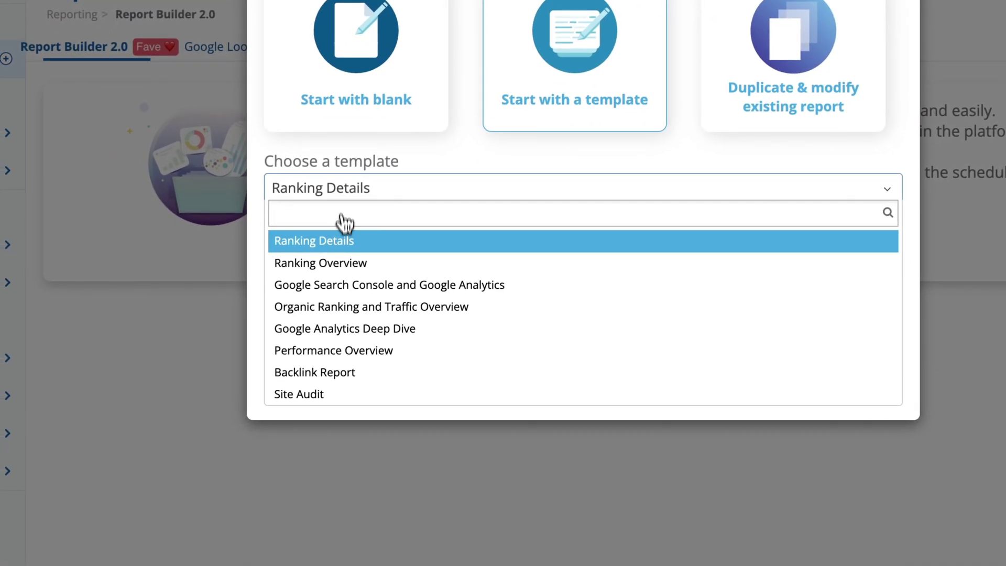
pyautogui.click(347, 307)
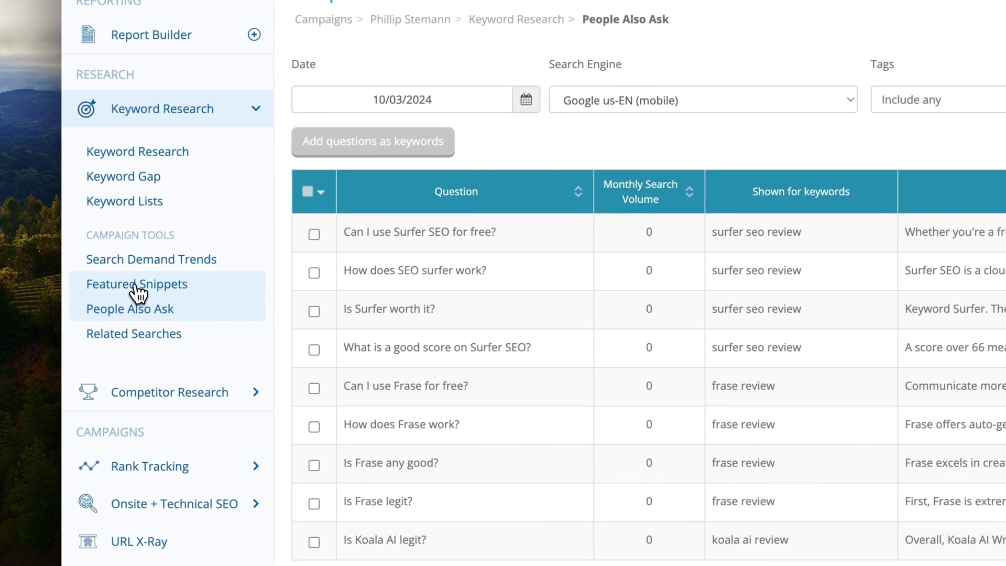
pyautogui.click(157, 276)
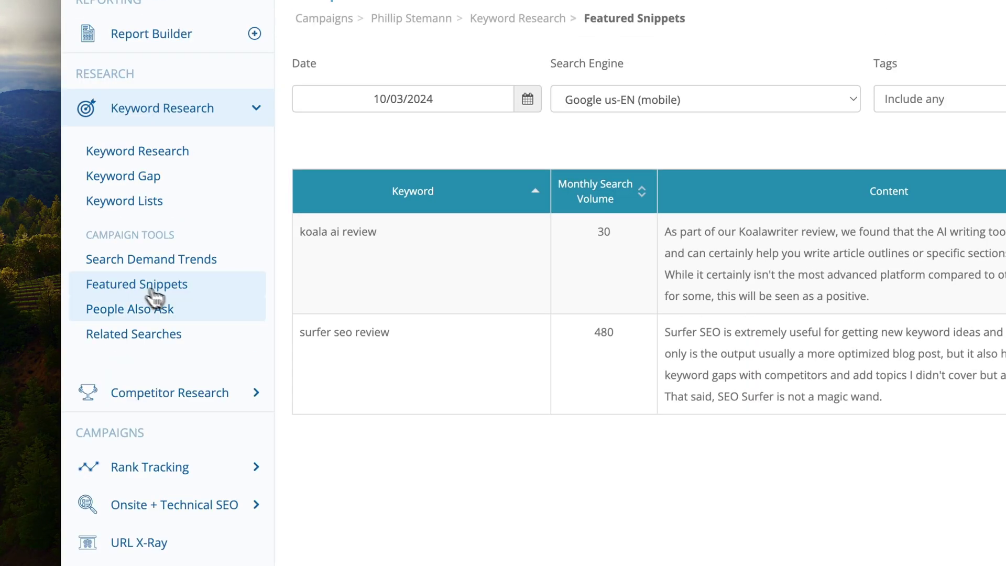
pyautogui.click(183, 338)
pyautogui.scroll(-3, 322, 279)
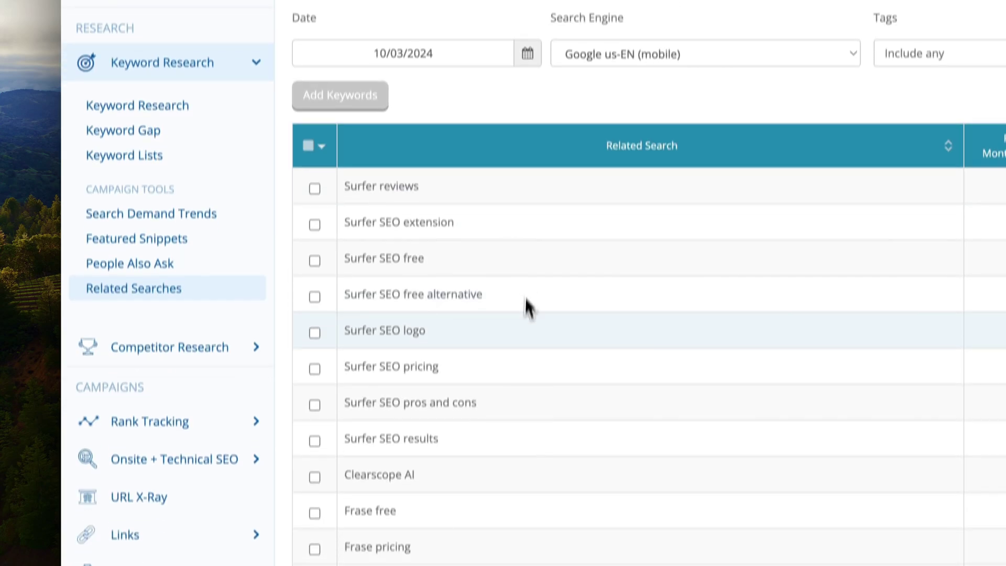
pyautogui.click(168, 239)
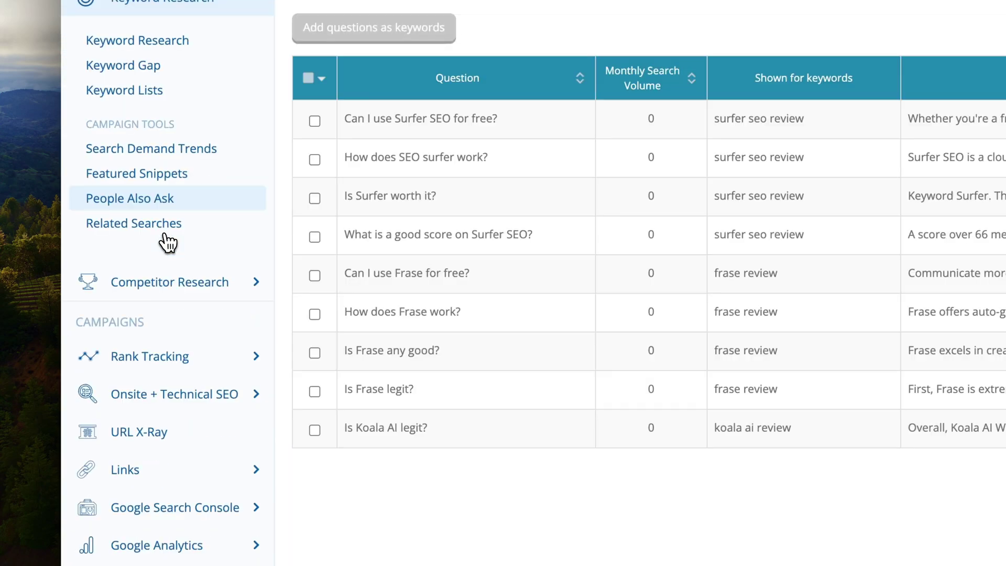